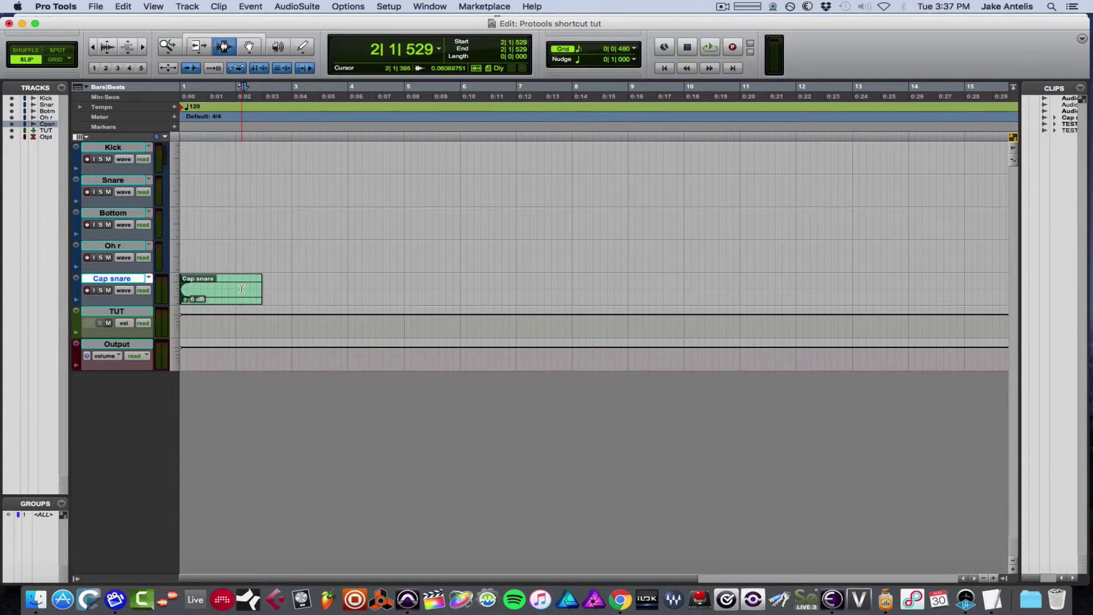
# Select the Cap snare clip, then the range from session start to the insertion point
pyautogui.doubleClick(242, 289)
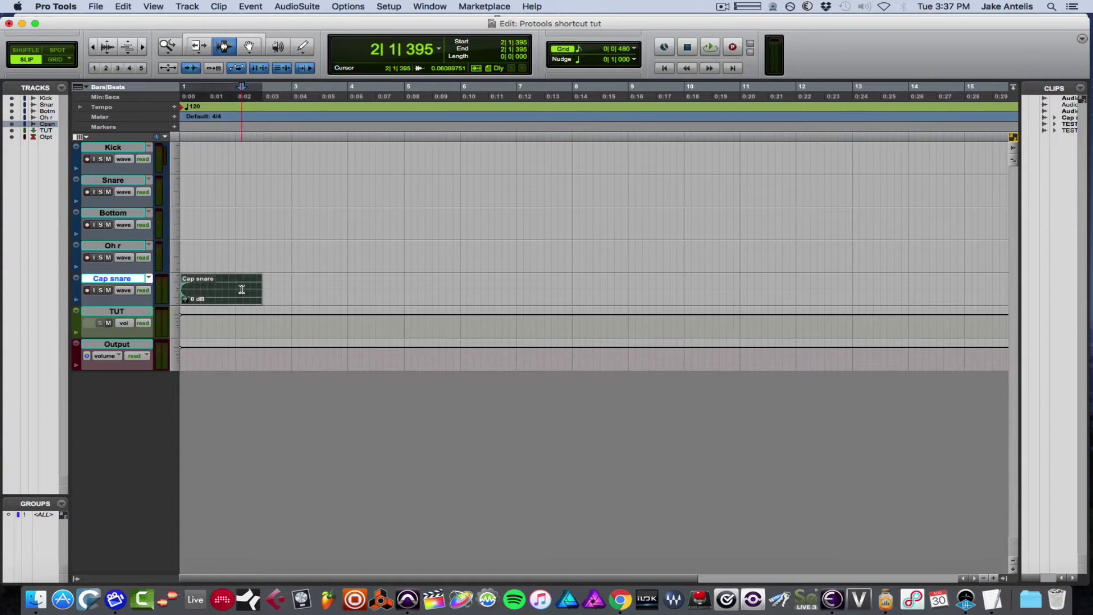
pyautogui.click(279, 281)
pyautogui.hotkey('shift', 'Return')
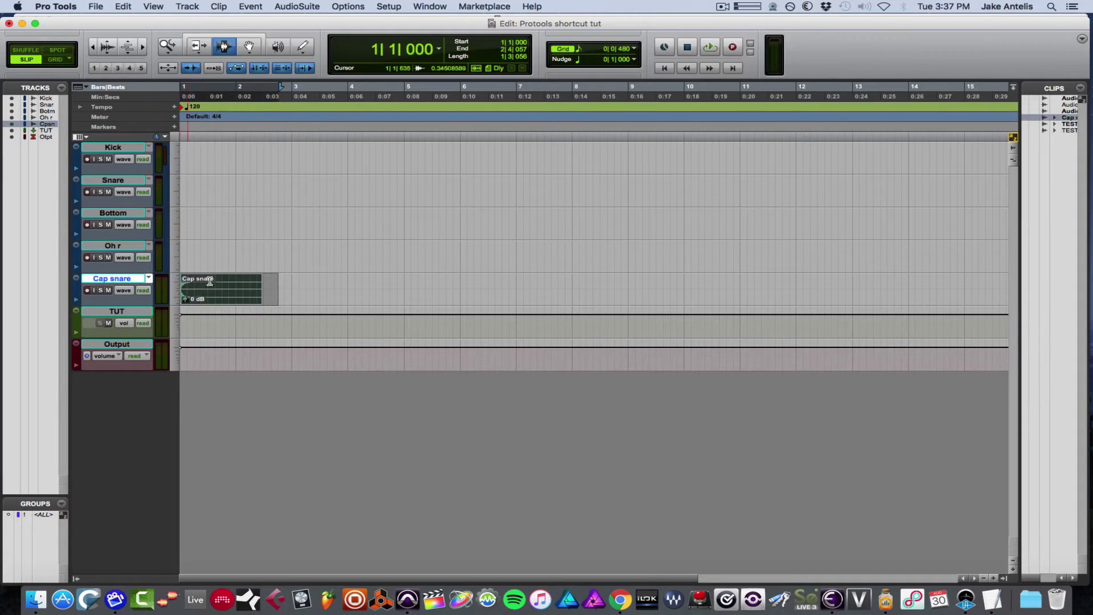
pyautogui.click(301, 283)
pyautogui.press('super+a')
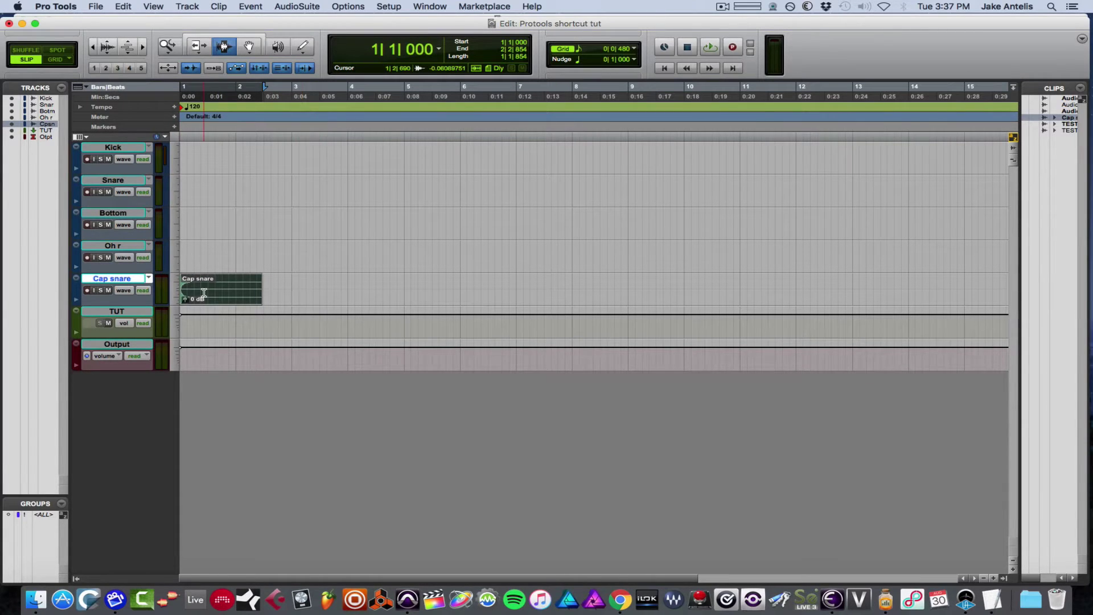
# Separate a range inside the Cap snare clip and delete the middle piece
pyautogui.moveTo(204, 293); pyautogui.dragTo(236, 291)
pyautogui.press('super+e')
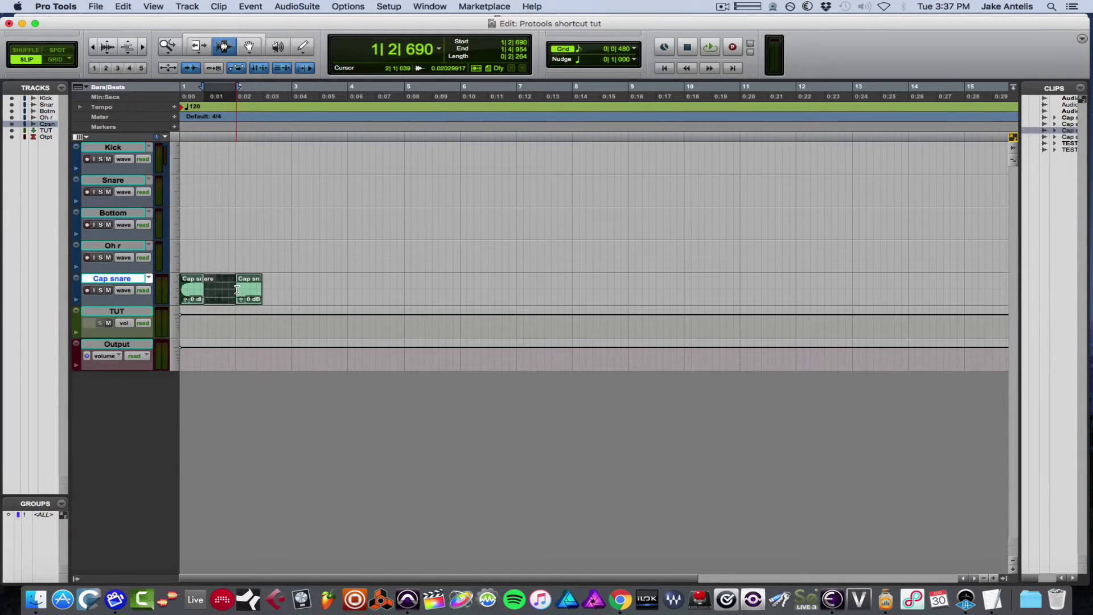
pyautogui.press('Delete')
pyautogui.press('super+z')
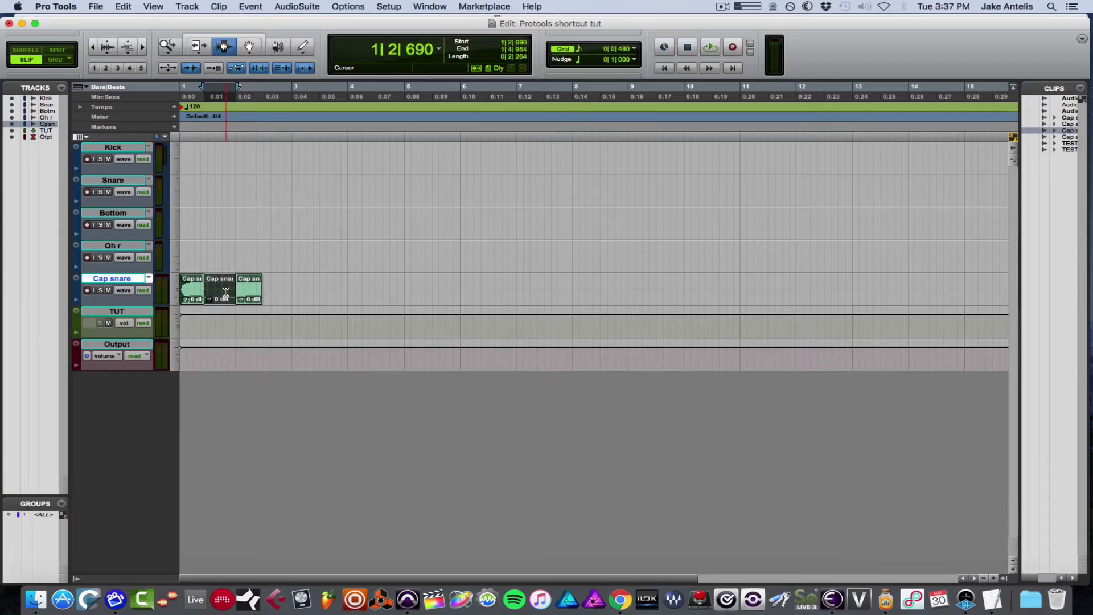
pyautogui.press('Delete')
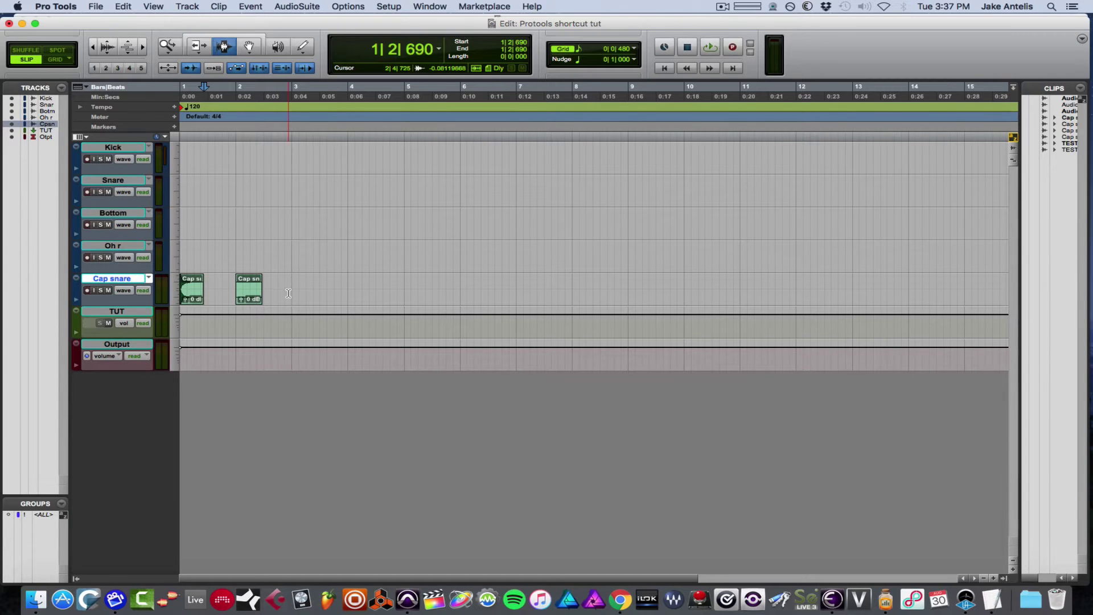
# Select both Cap snare pieces and consolidate them into Cap snare_01 with Option+Shift+3
pyautogui.press('super+a')
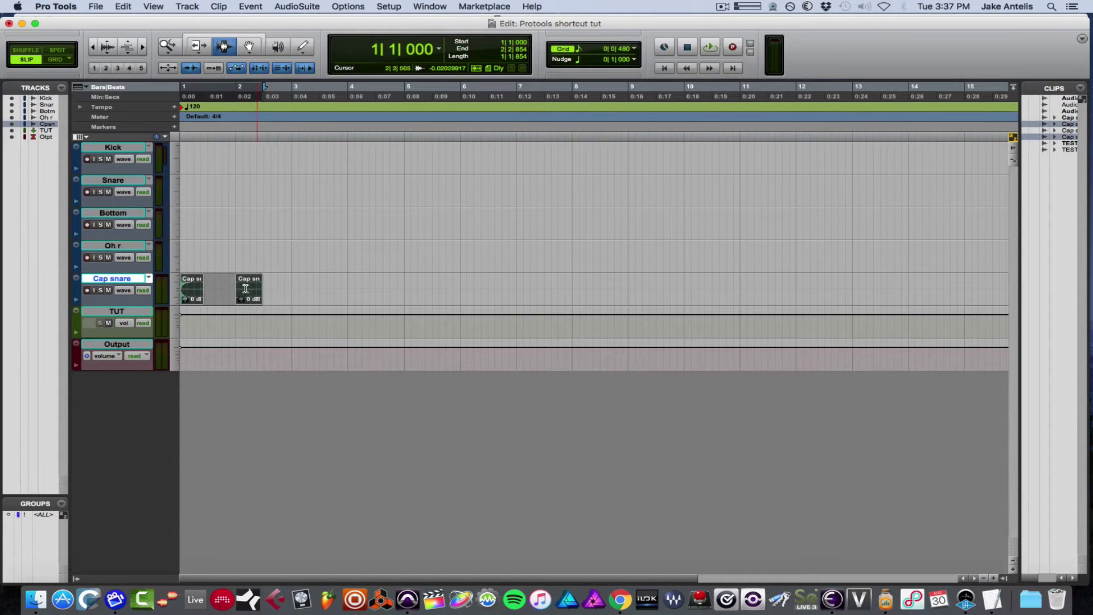
pyautogui.click(194, 286)
pyautogui.press('Return')
pyautogui.click(214, 286)
pyautogui.press('super+a')
pyautogui.hotkey('alt', 'shift', '3')
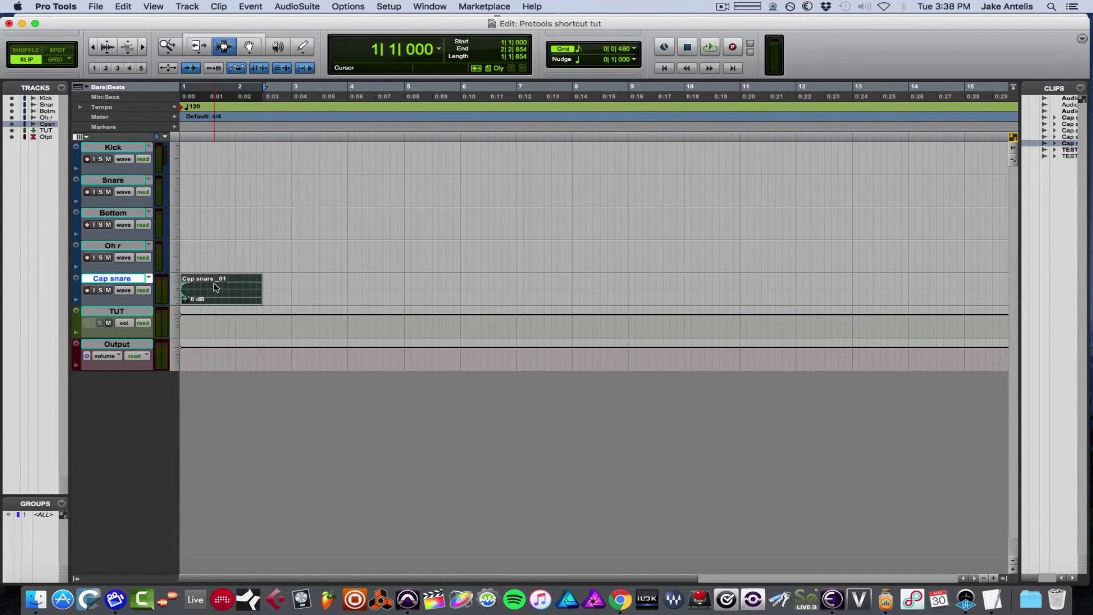
# Export Cap snare_01 as a 16-bit, 44.1 kHz WAV file to the Desktop
pyautogui.press('super+shift+k')
pyautogui.moveTo(498, 143); pyautogui.dragTo(501, 176)
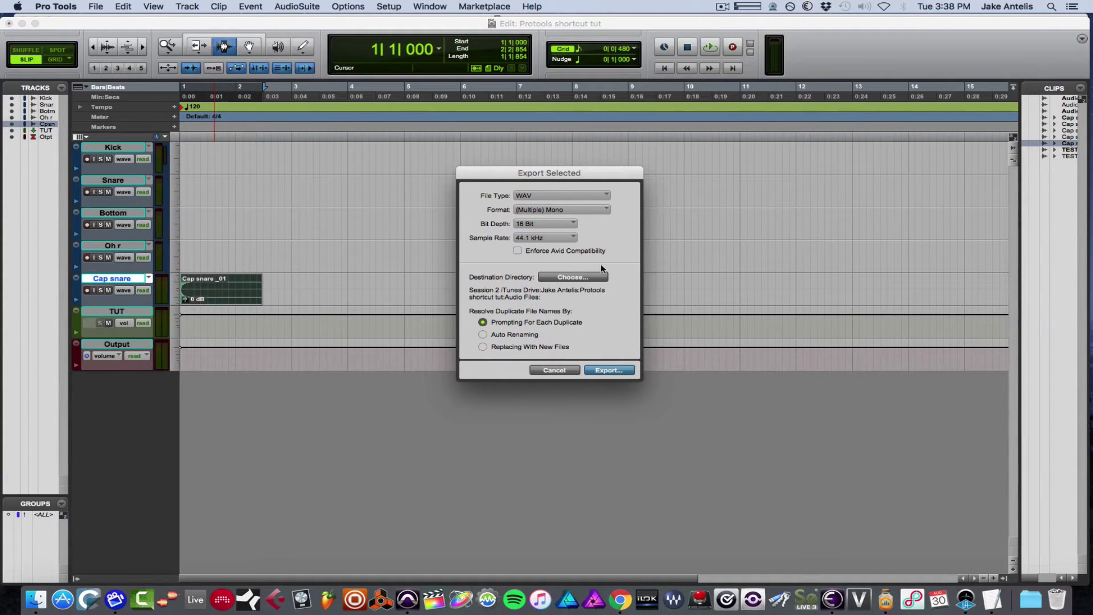
pyautogui.click(599, 278)
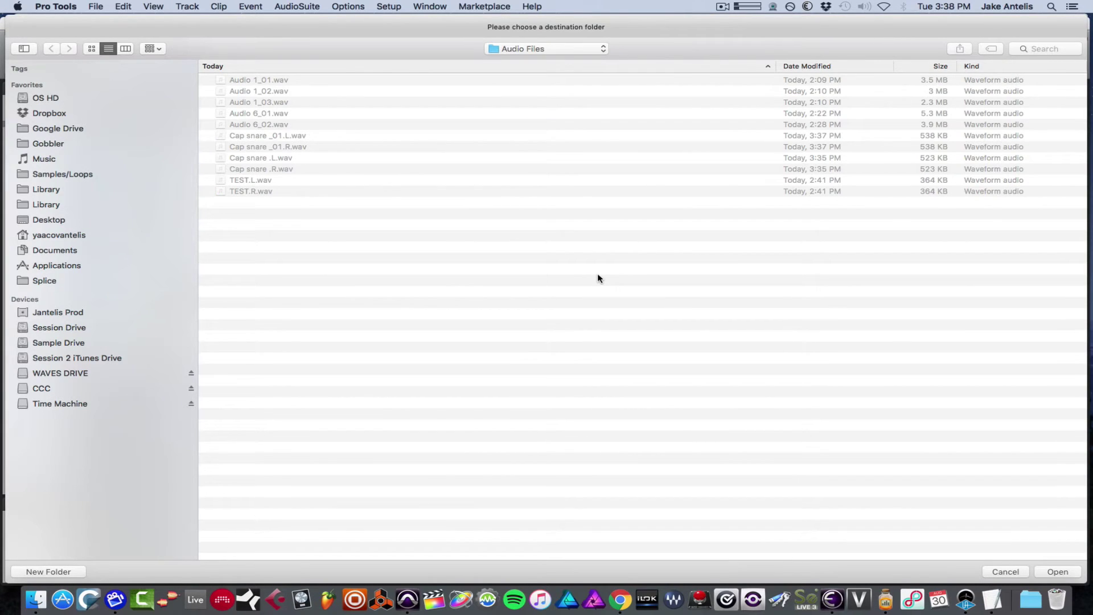
pyautogui.press('super+shift+d')
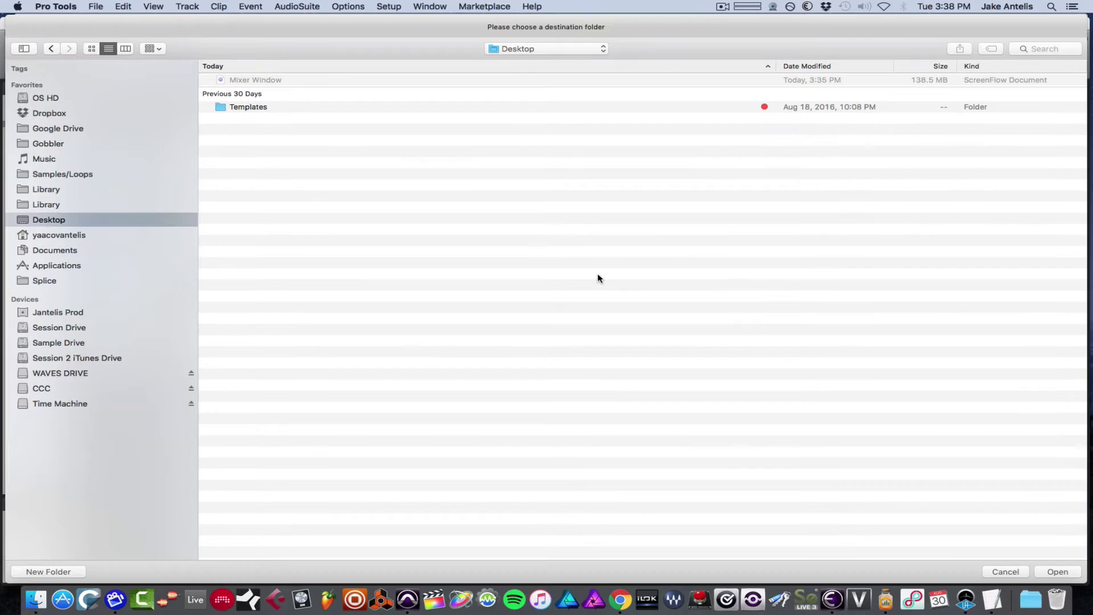
pyautogui.press('Return')
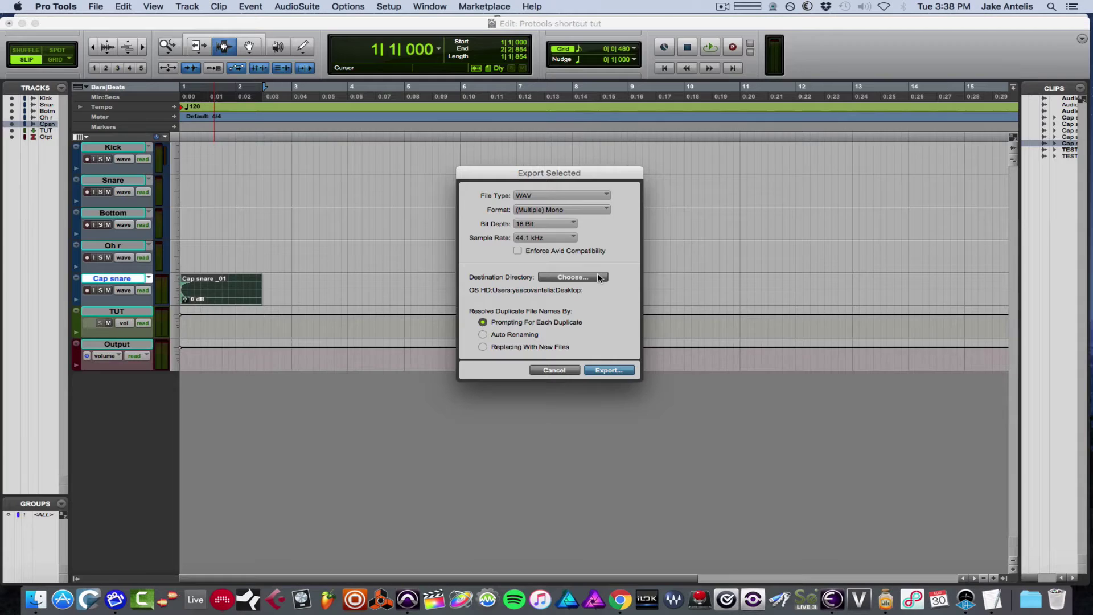
pyautogui.click(626, 371)
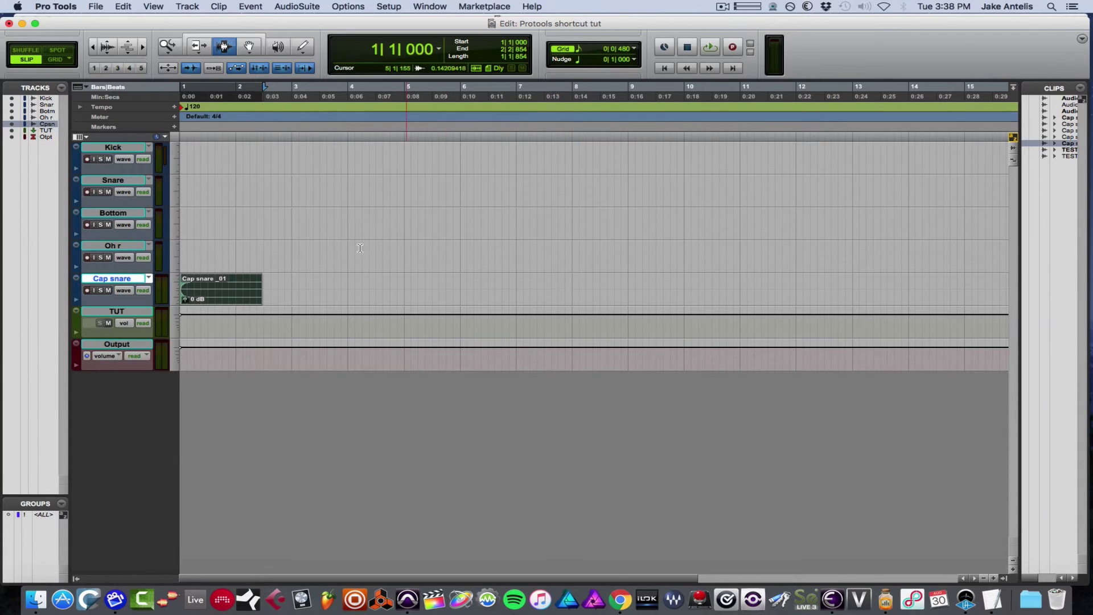
# Consolidate a range extending past the Cap snare clip into Oh_01 r and Cap snare_02
pyautogui.moveTo(290, 285); pyautogui.dragTo(181, 250)
pyautogui.hotkey('alt', 'shift', '3')
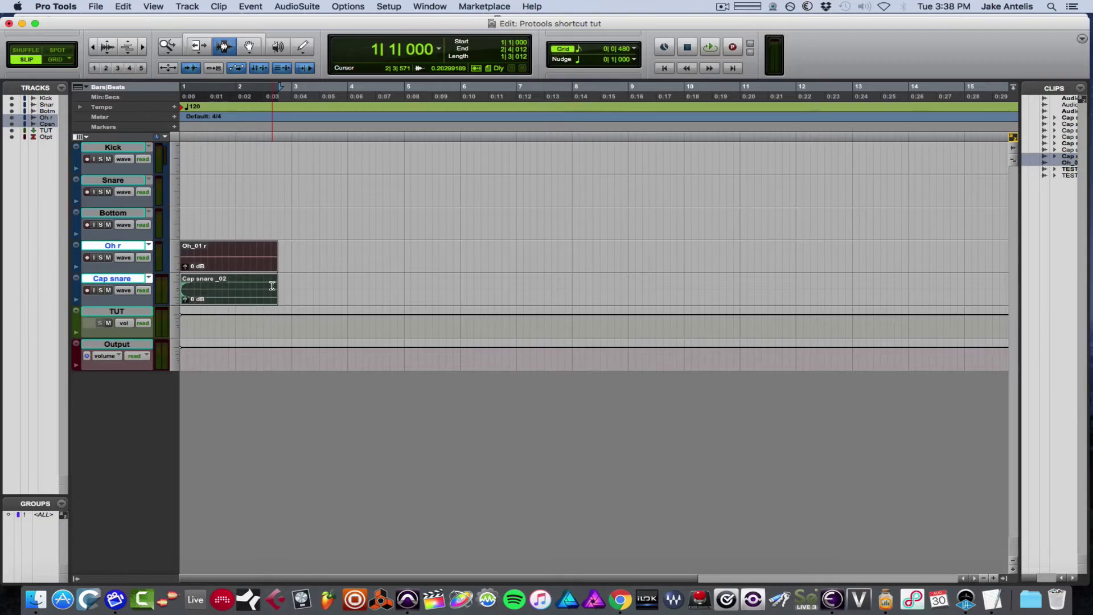
pyautogui.click(273, 285)
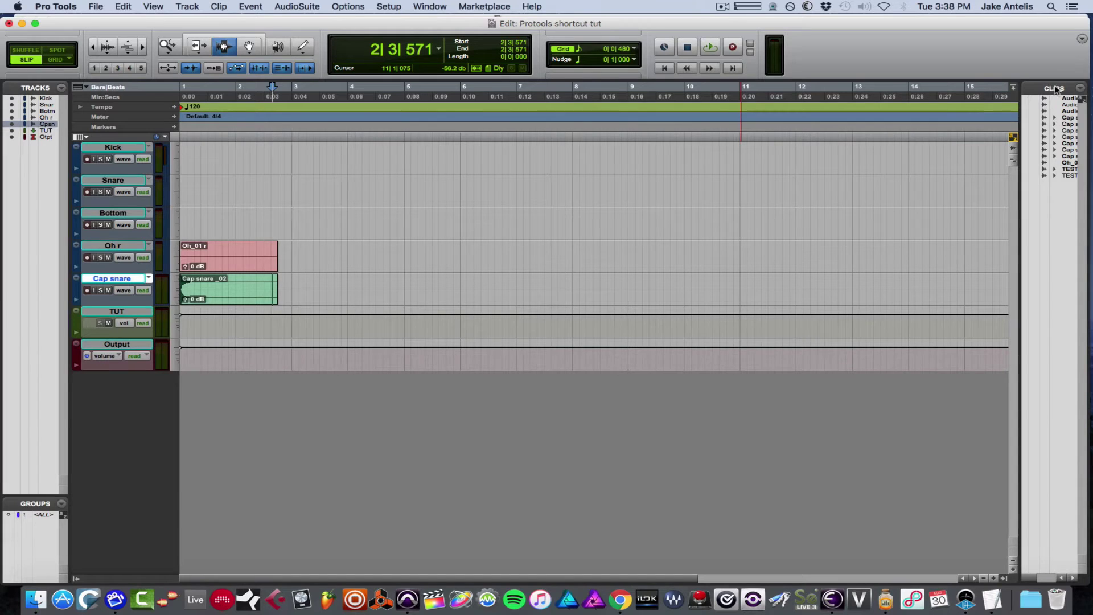
# Select all unused clips and delete them from the session
pyautogui.click(432, 259)
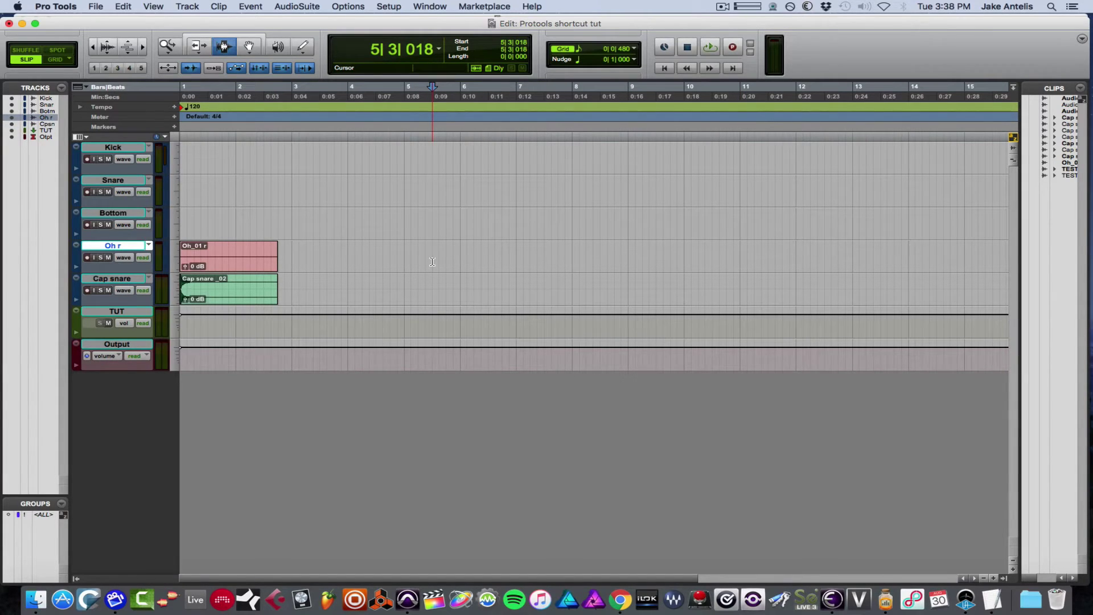
pyautogui.press('super+shift+u')
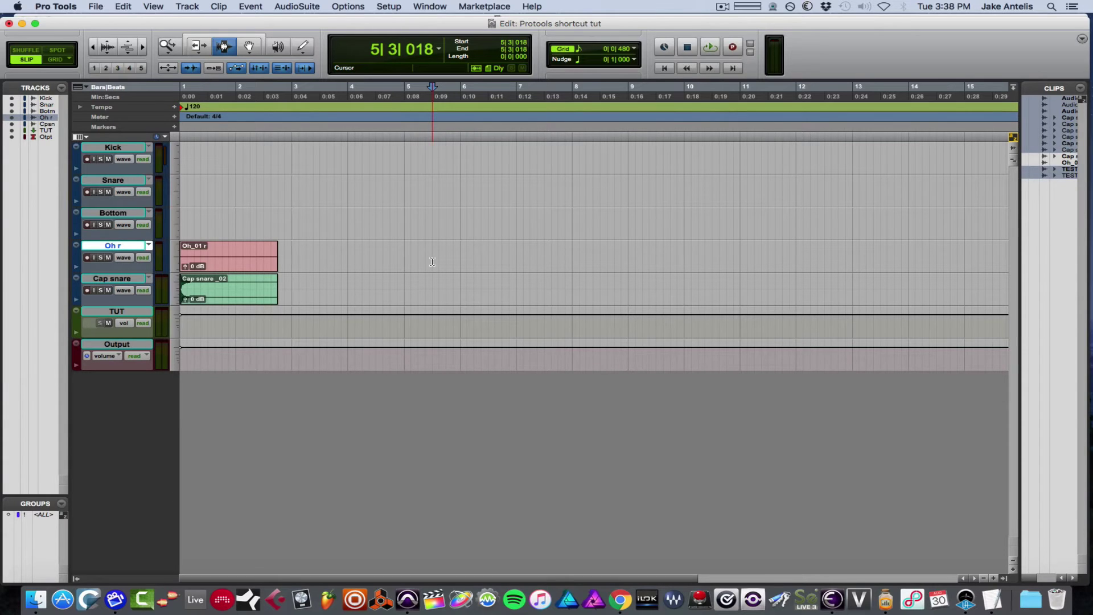
pyautogui.press('super+shift+b')
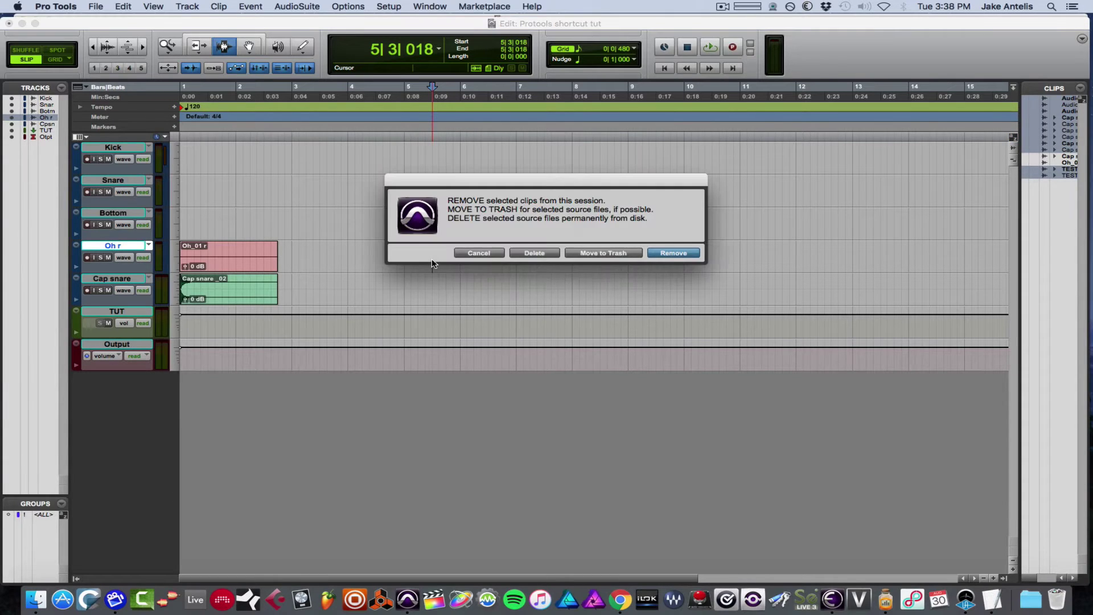
pyautogui.click(535, 252)
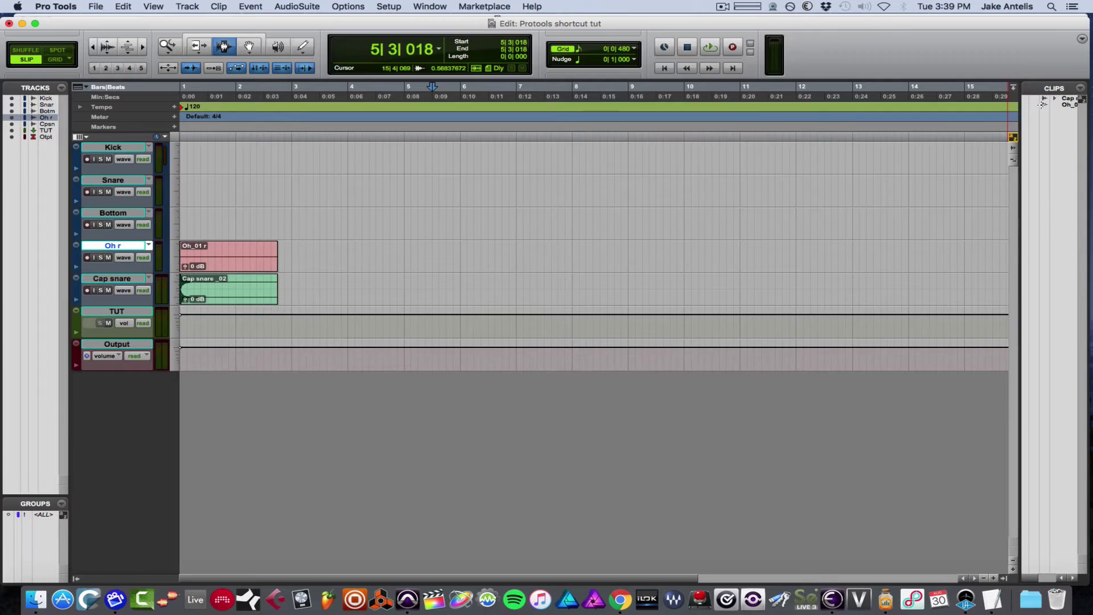
# Toggle Insertion Follows Playback with the insertion point on the Bottom track
pyautogui.click(285, 225)
pyautogui.press('n')
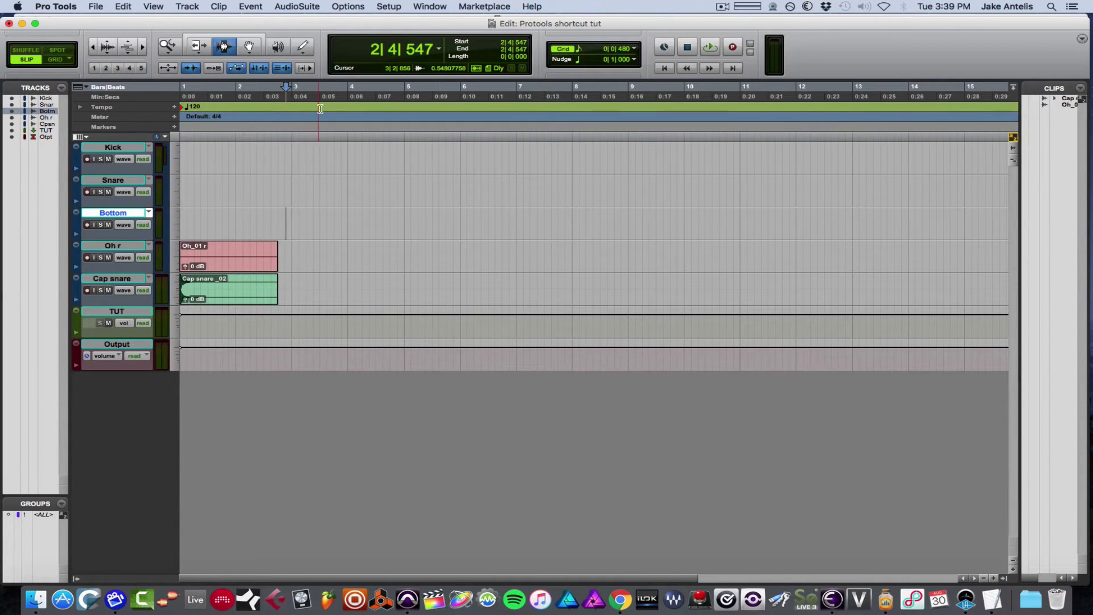
pyautogui.click(306, 68)
# Start and stop playback repeatedly, confirming the insertion point returns to 5|2|056
pyautogui.press('space')
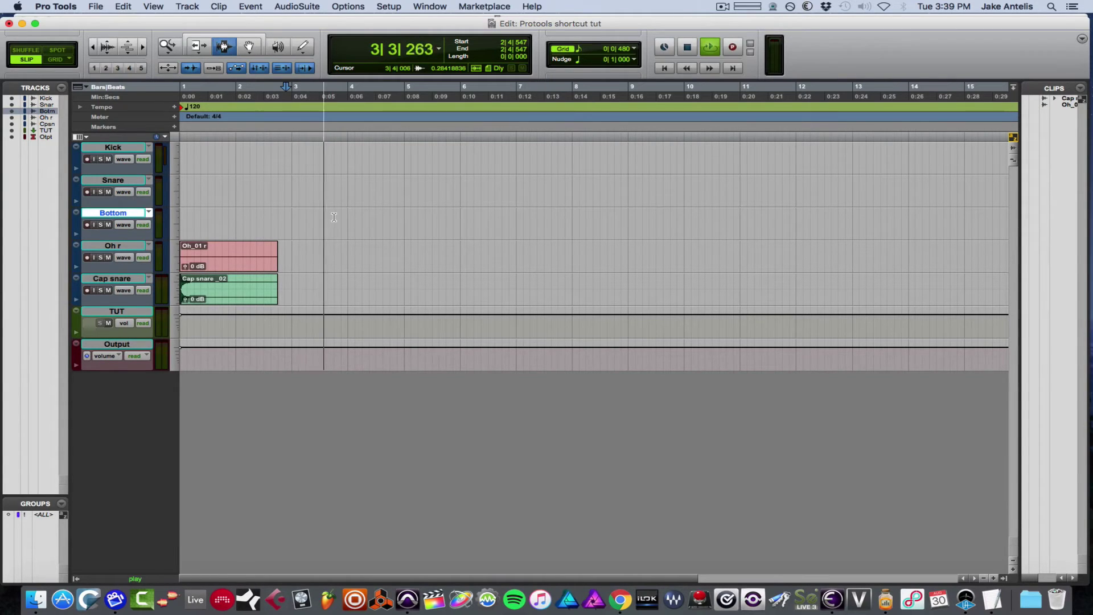
pyautogui.press('space')
pyautogui.press('space')
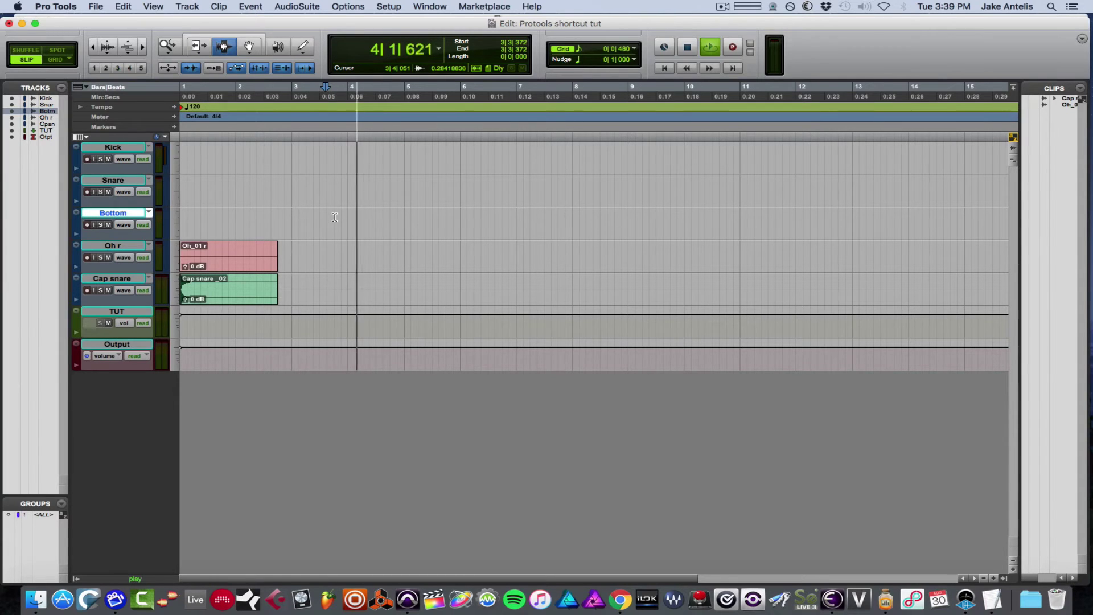
pyautogui.press('space')
pyautogui.press('space')
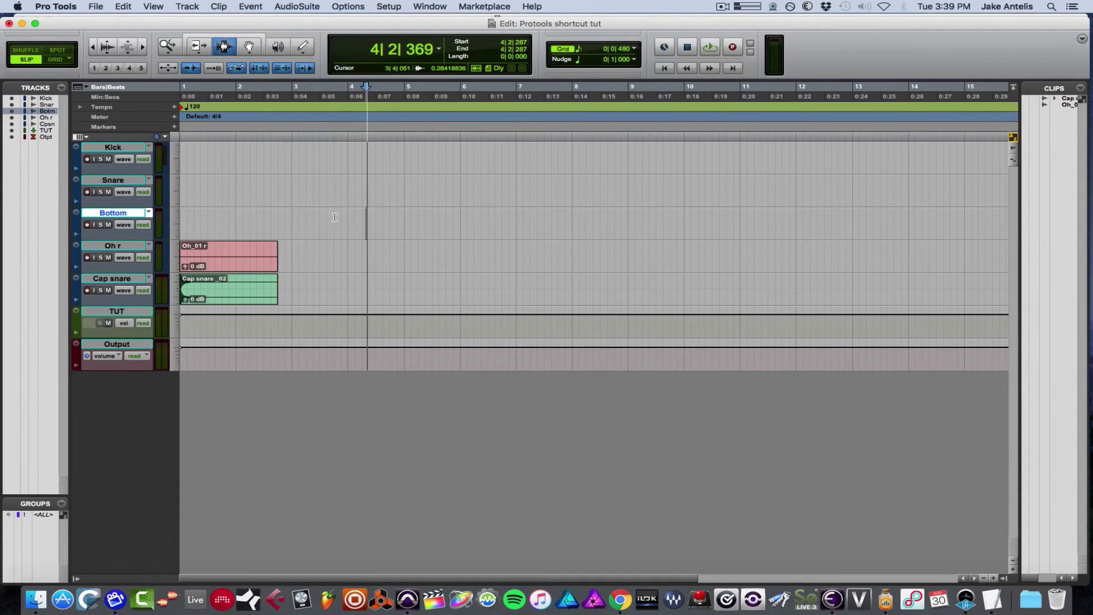
pyautogui.press('space')
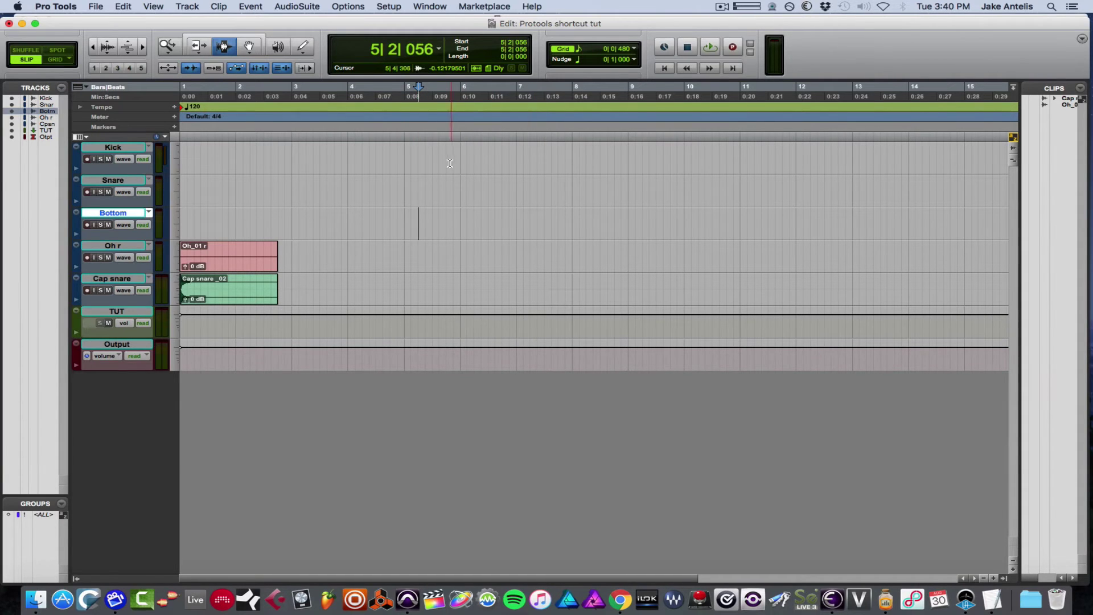
pyautogui.press('space')
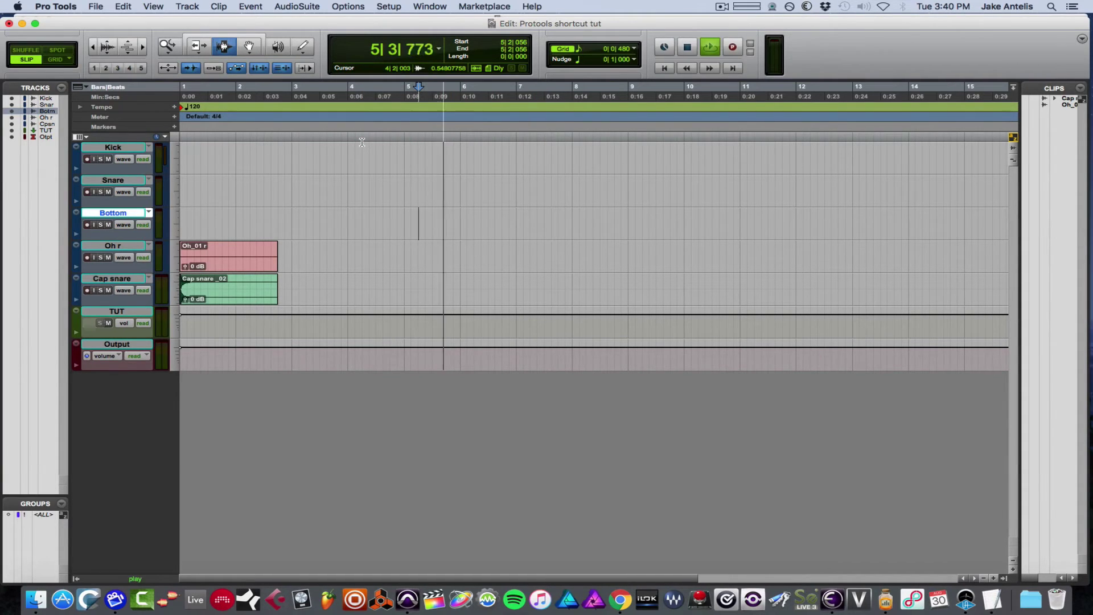
pyautogui.press('space')
pyautogui.press('space')
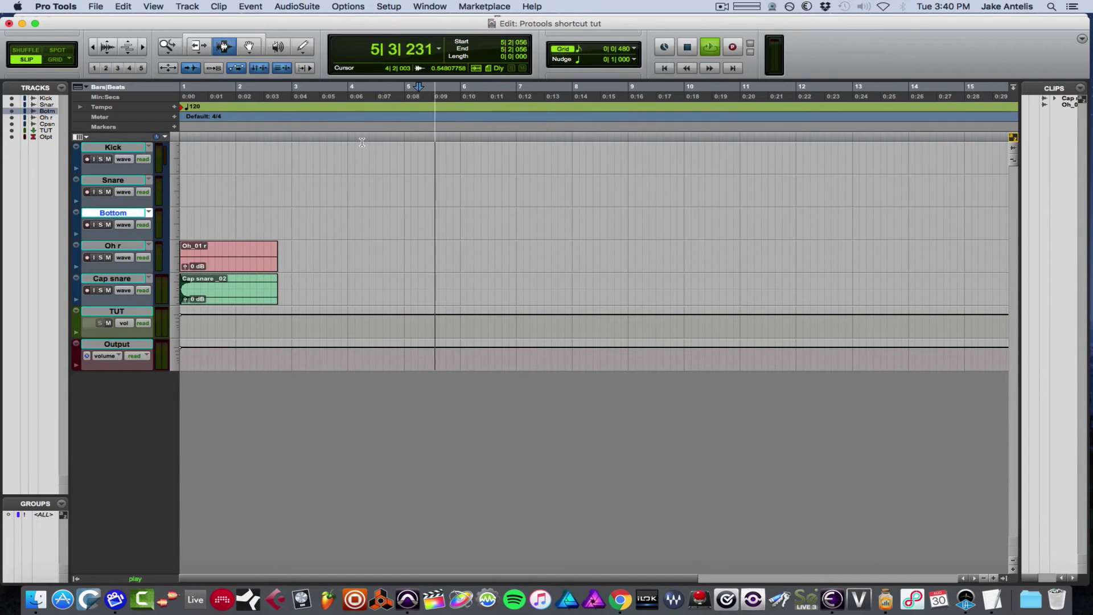
pyautogui.press('space')
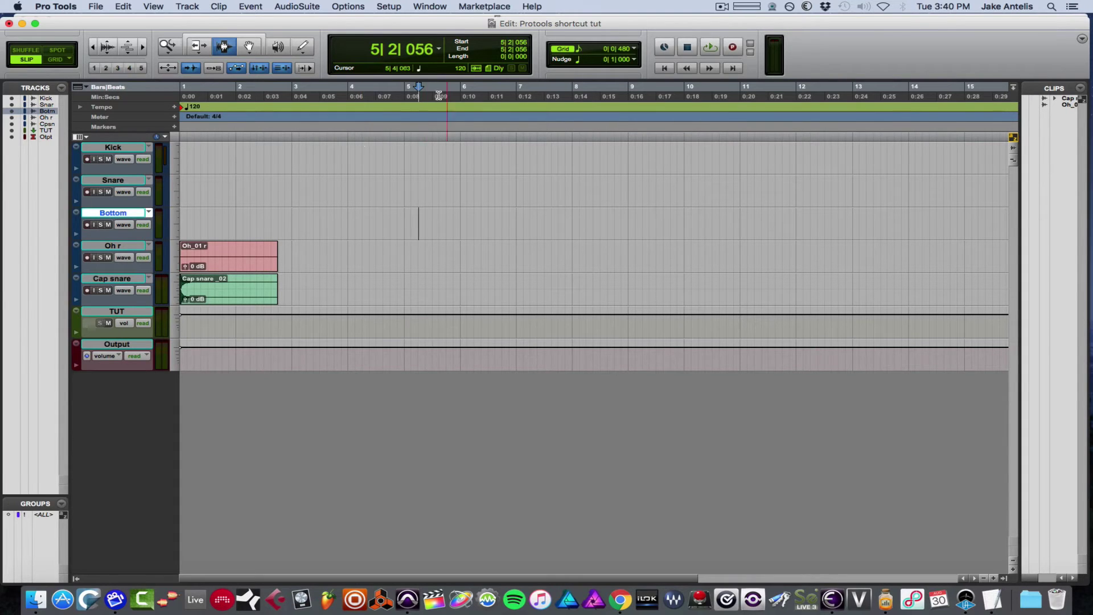
# Step through zoom presets 1 to 5, from widest to closest view
pyautogui.click(99, 68)
pyautogui.hotkey('ctrl', '2')
pyautogui.hotkey('ctrl', '3')
pyautogui.hotkey('ctrl', '4')
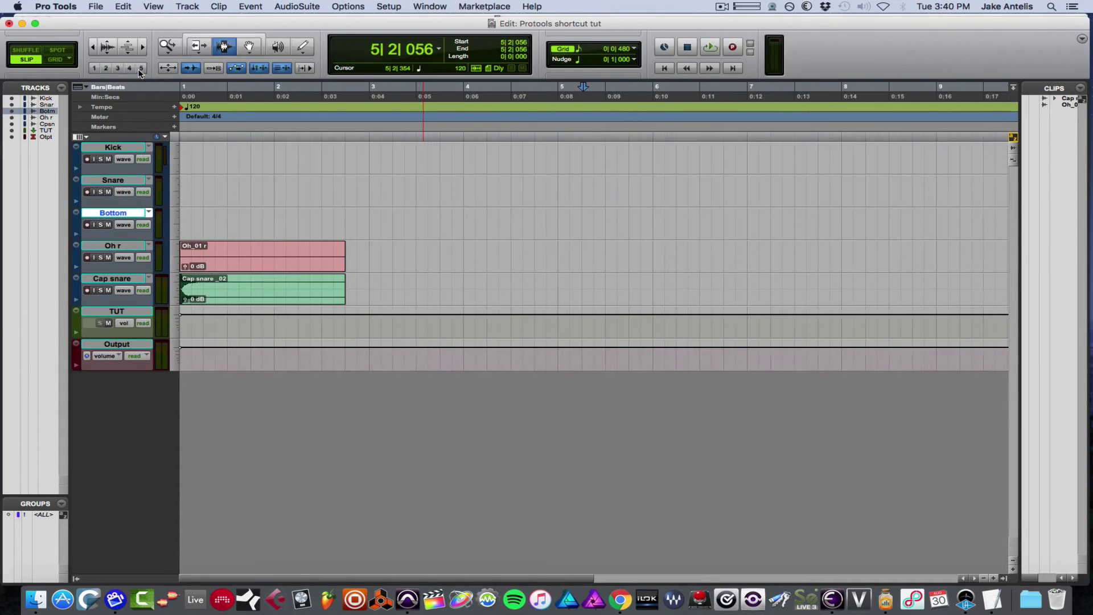
pyautogui.hotkey('ctrl', '5')
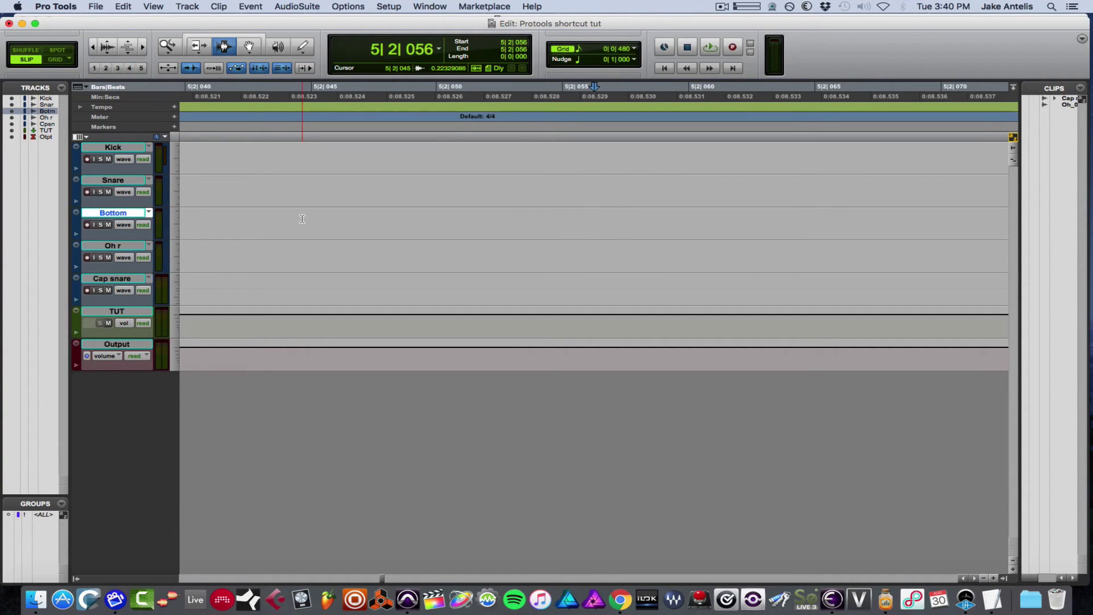
# Zoom out with R to show bars 1–69, then recall the wider and stored zoom presets
pyautogui.press('r')
pyautogui.press('r')
pyautogui.press('r')
pyautogui.press('r')
pyautogui.press('r')
pyautogui.press('r')
pyautogui.press('r')
pyautogui.press('r')
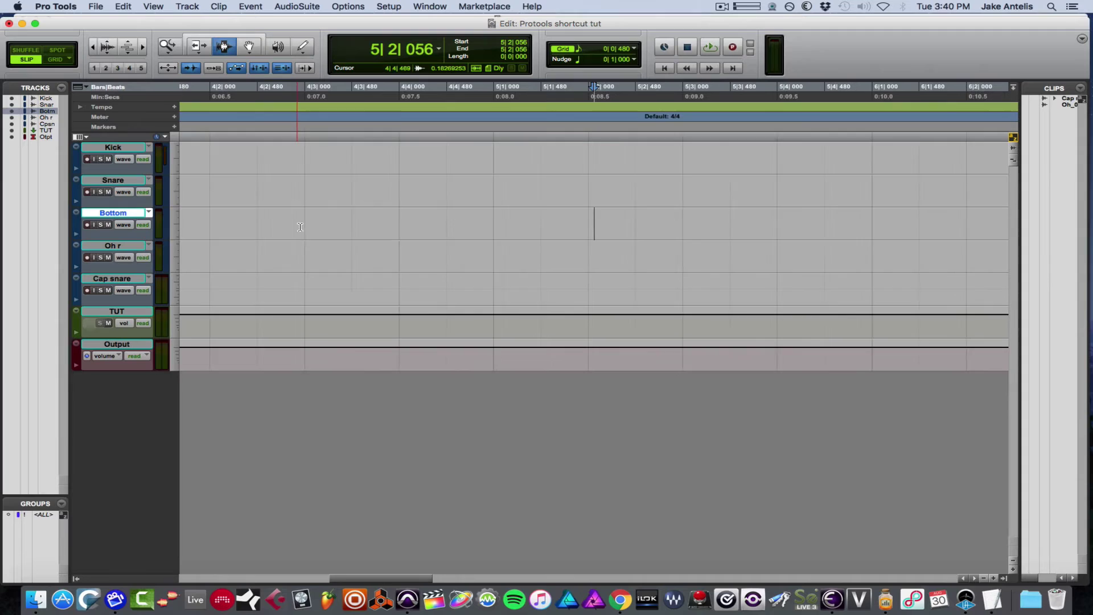
pyautogui.press('r')
pyautogui.press('r')
pyautogui.press('r')
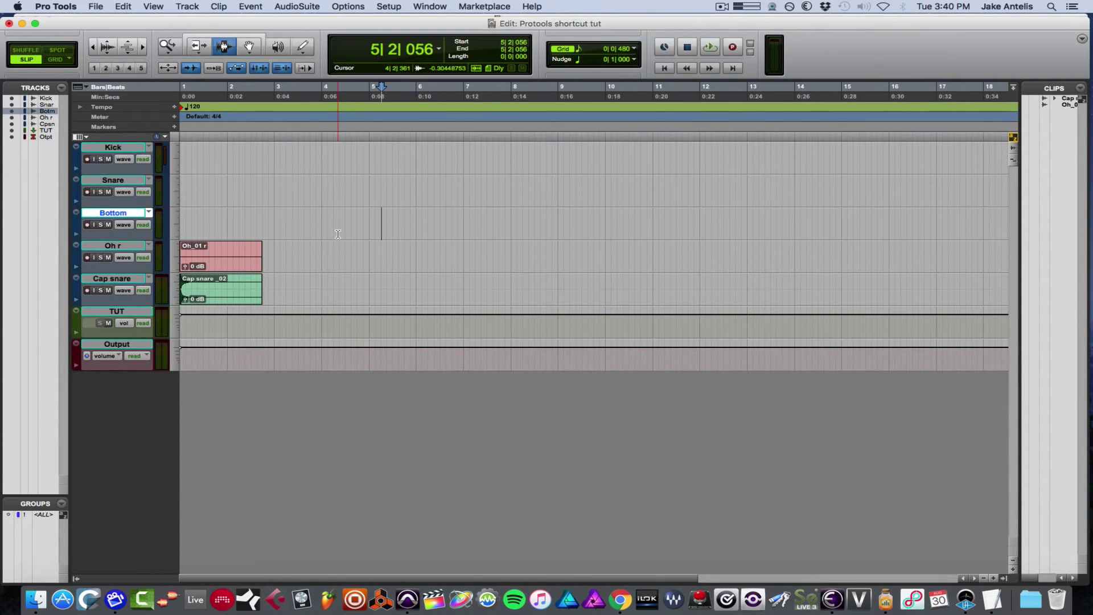
pyautogui.press('r')
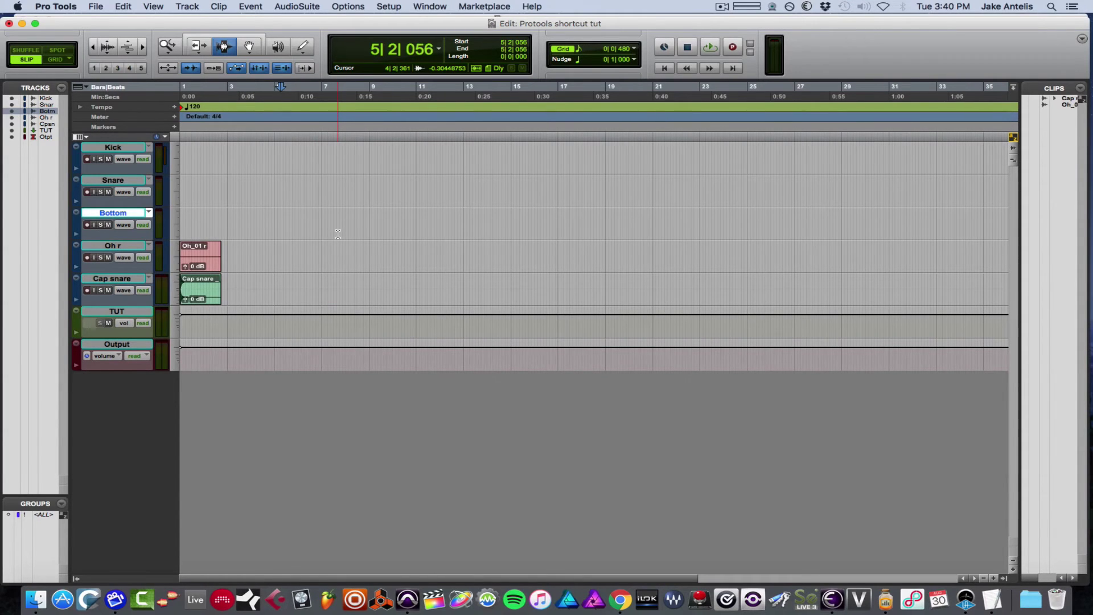
pyautogui.press('t')
pyautogui.press('t')
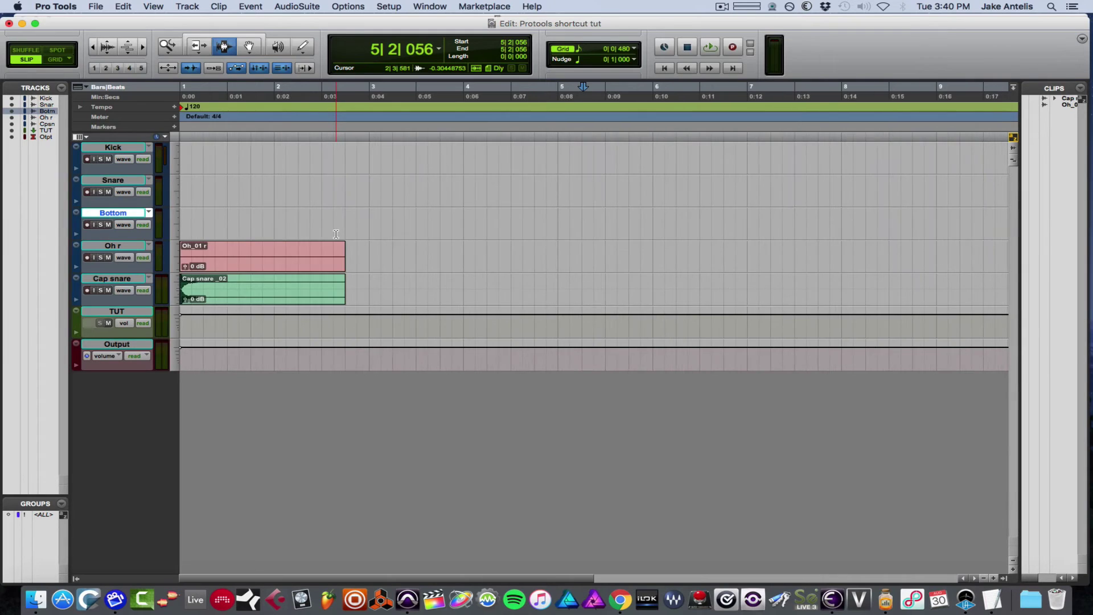
pyautogui.press('r')
pyautogui.press('r')
pyautogui.press('r')
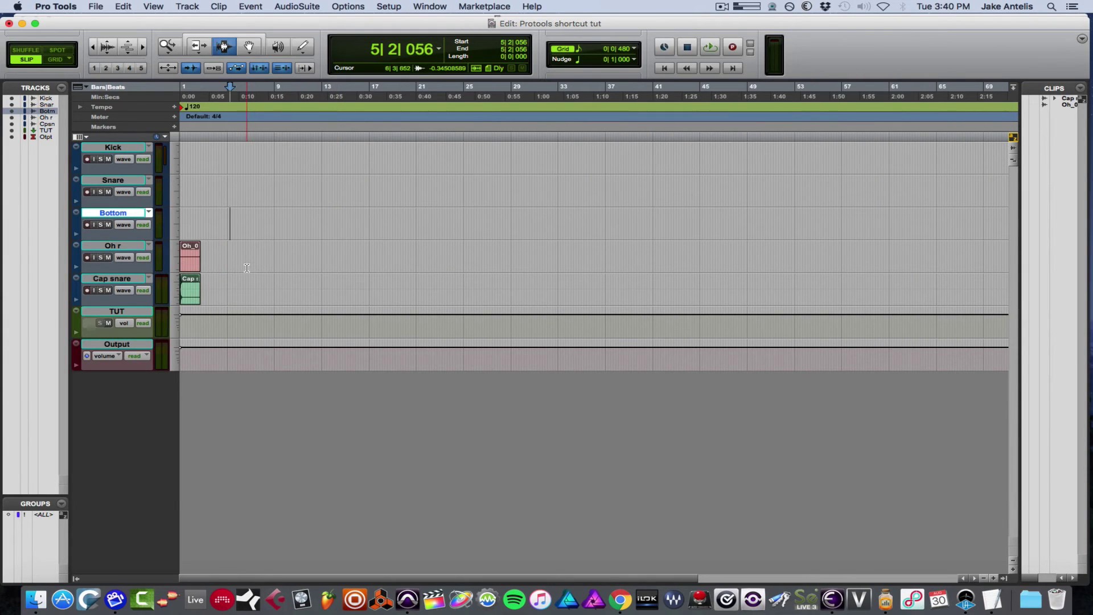
pyautogui.press('r')
pyautogui.press('r')
pyautogui.press('t')
pyautogui.press('t')
pyautogui.click(105, 69)
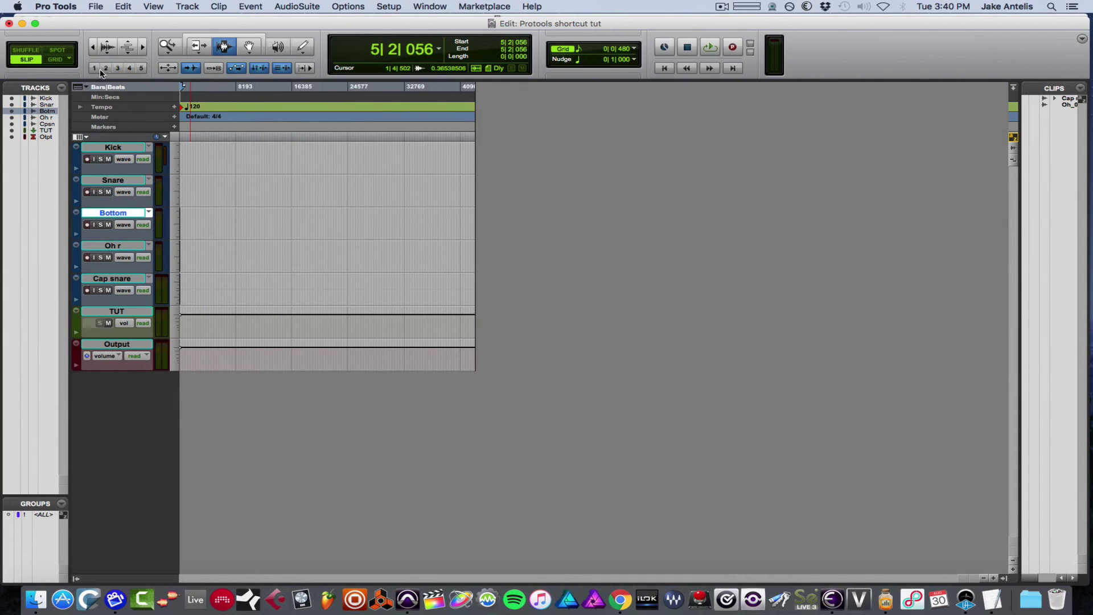
pyautogui.click(95, 67)
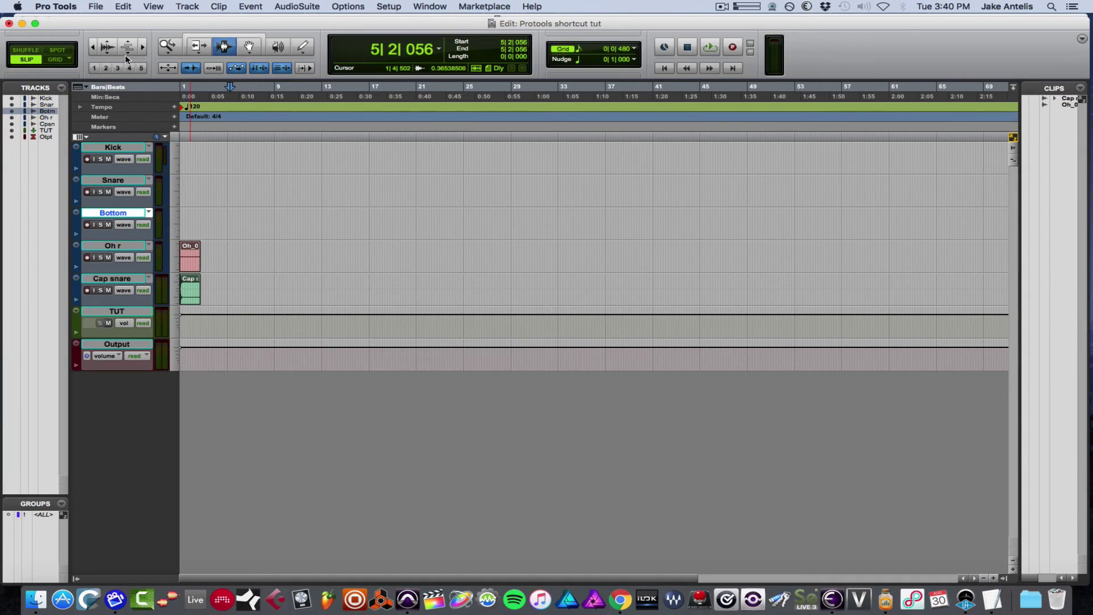
pyautogui.click(272, 228)
pyautogui.click(275, 183)
pyautogui.click(288, 178)
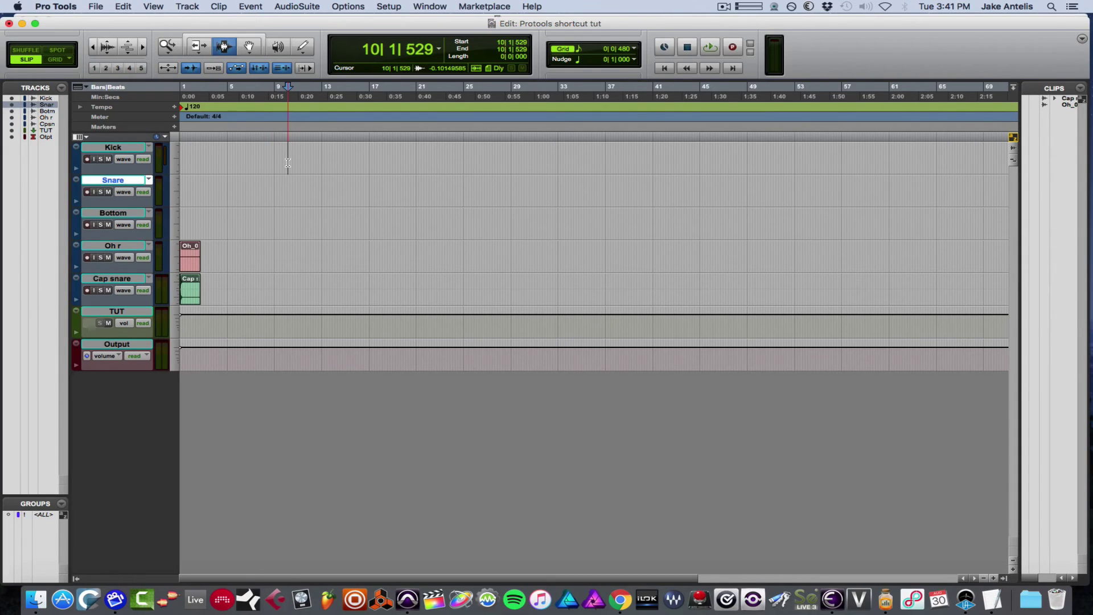
pyautogui.click(276, 215)
pyautogui.click(277, 215)
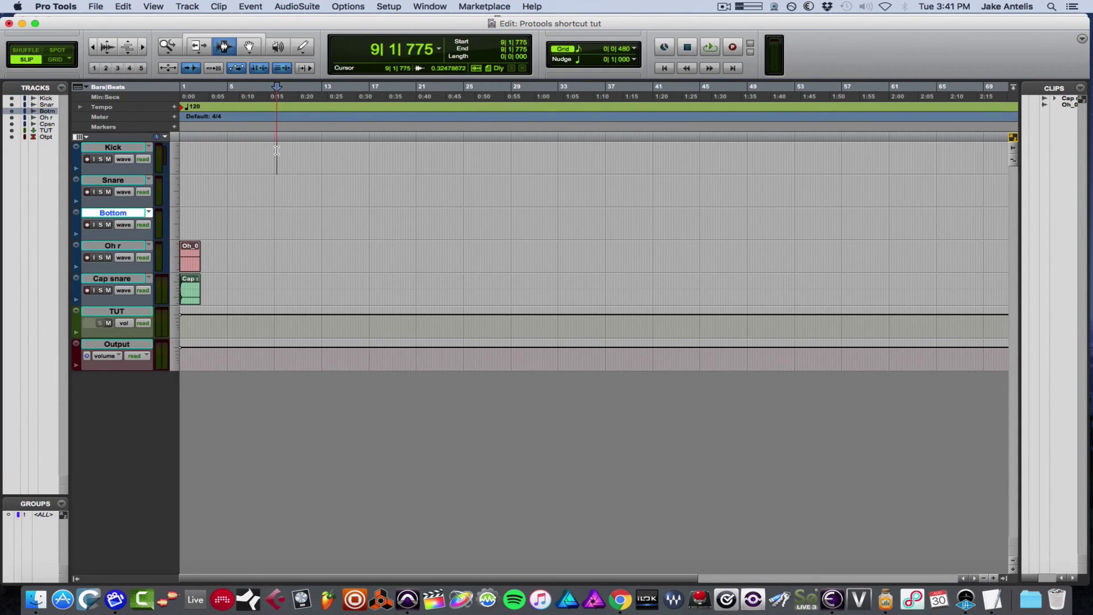
pyautogui.click(277, 150)
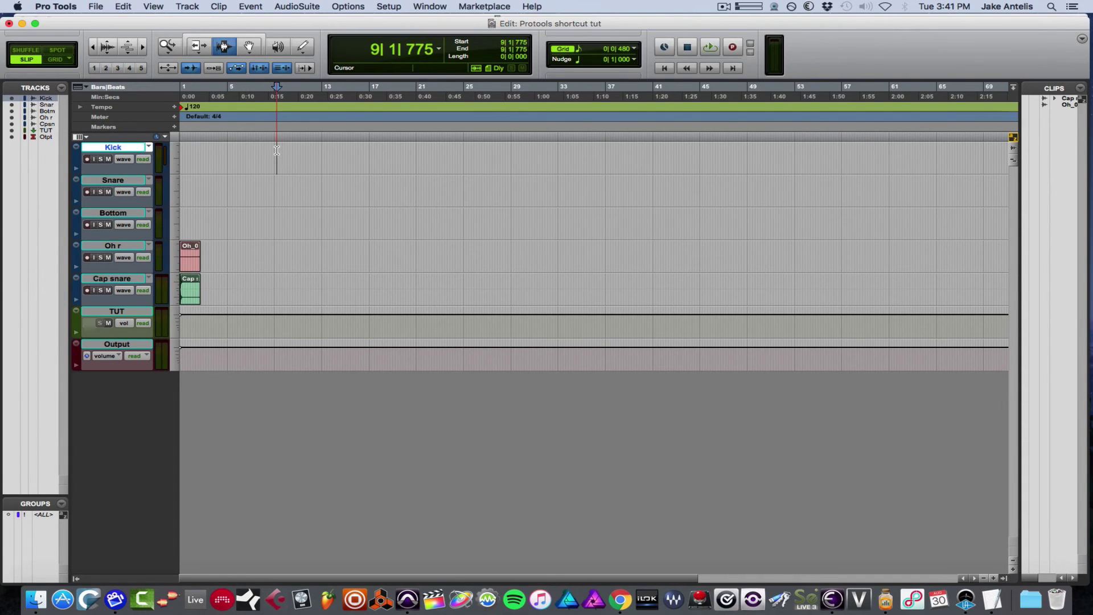
pyautogui.press(';')
pyautogui.press('p')
pyautogui.press(';')
pyautogui.press(';')
pyautogui.press(';')
pyautogui.press(';')
pyautogui.press('p')
pyautogui.press('p')
pyautogui.press('p')
pyautogui.press('p')
pyautogui.press(';')
pyautogui.press(';')
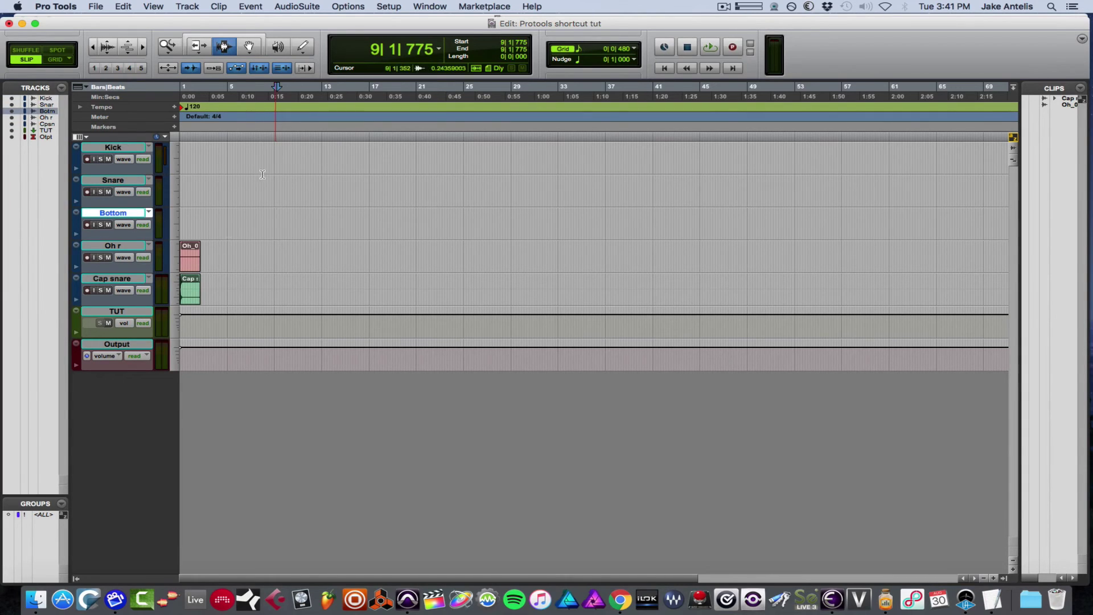
# Paste Cap snare clip copies at 10|3|934 on Cap snare, Oh r and the tracks above, up to Kick
pyautogui.click(193, 288)
pyautogui.doubleClick(193, 289)
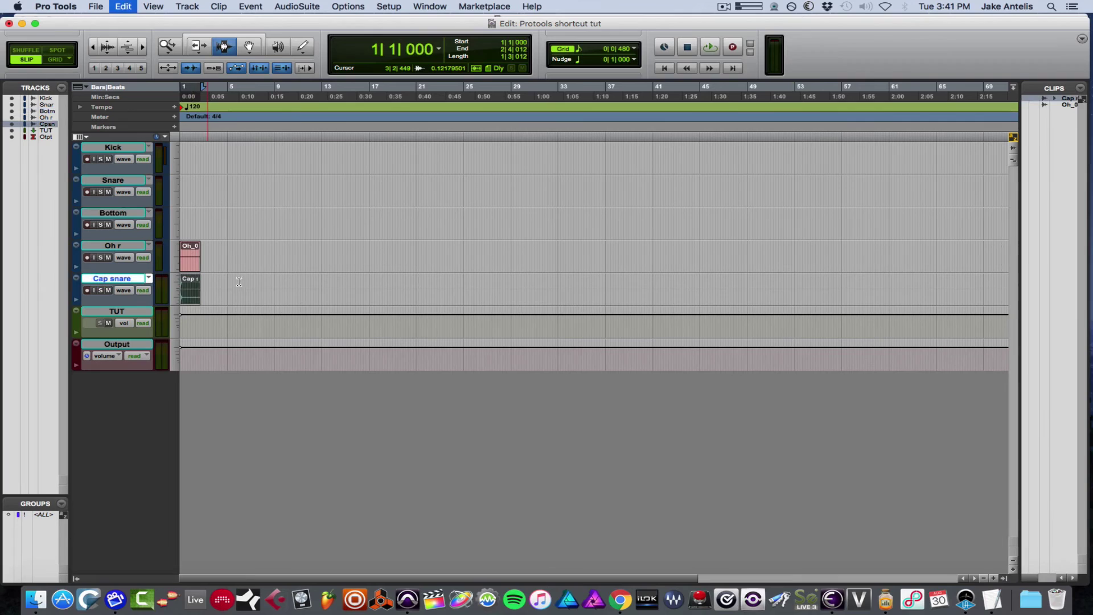
pyautogui.click(294, 285)
pyautogui.press('super+v')
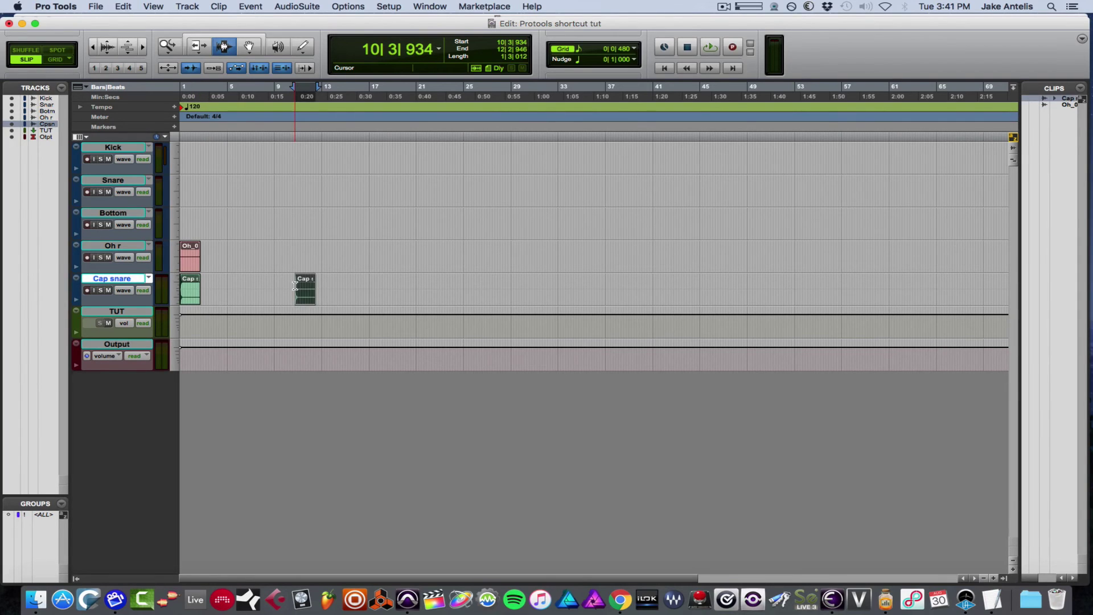
pyautogui.press('p')
pyautogui.press('super+v')
pyautogui.press('p')
pyautogui.press('p')
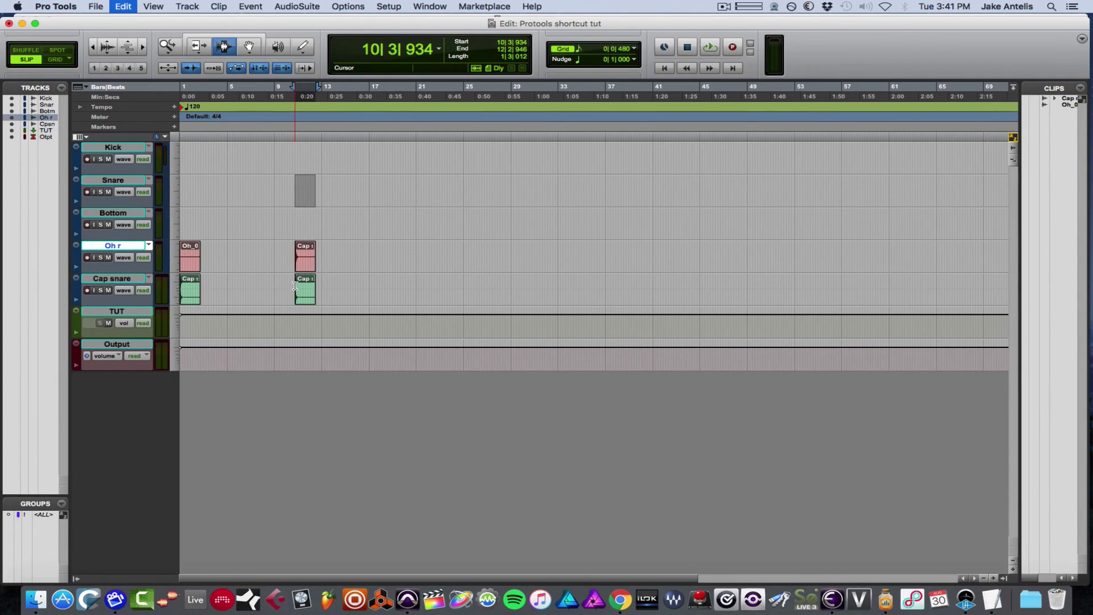
pyautogui.press('p')
pyautogui.press('super+v')
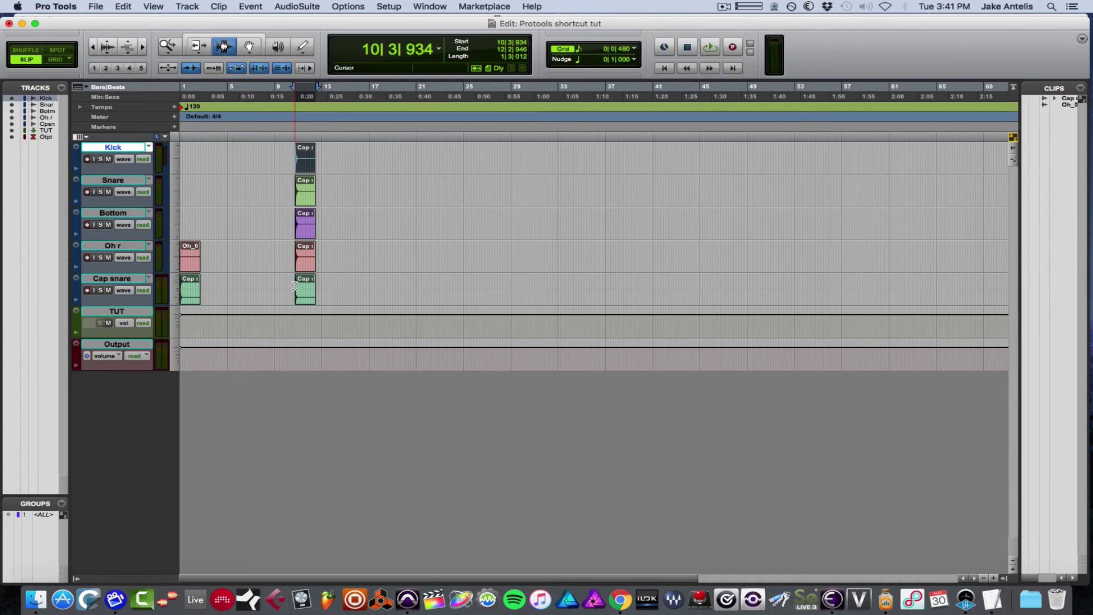
# Paste the Cap snare clip near bars 17–18 on Kick, Snare and Bottom
pyautogui.click(381, 158)
pyautogui.press('super+v')
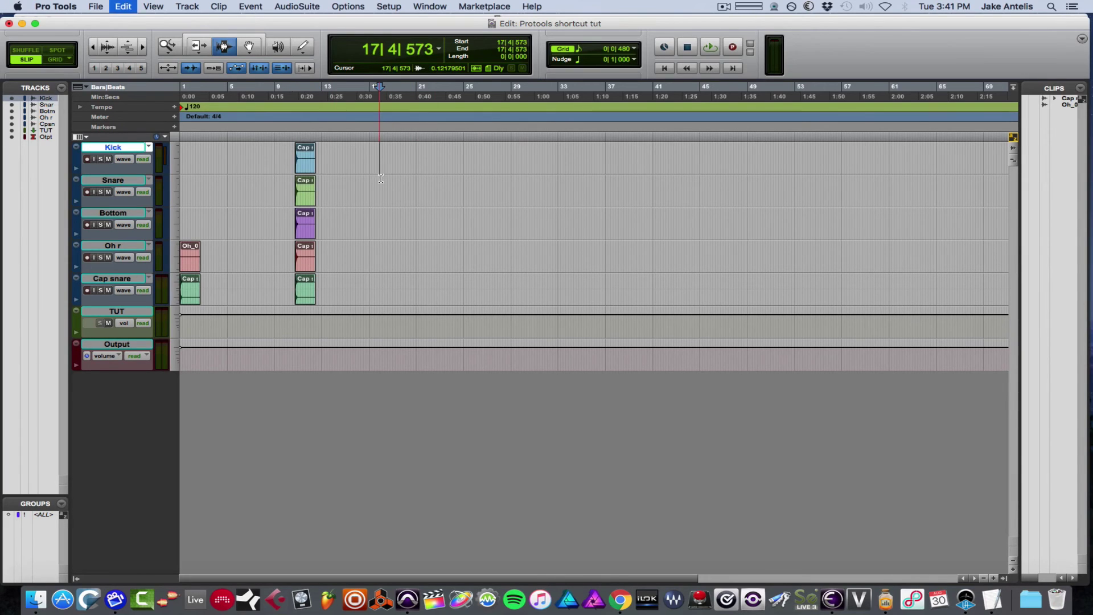
pyautogui.click(386, 186)
pyautogui.press('super+v')
pyautogui.click(386, 218)
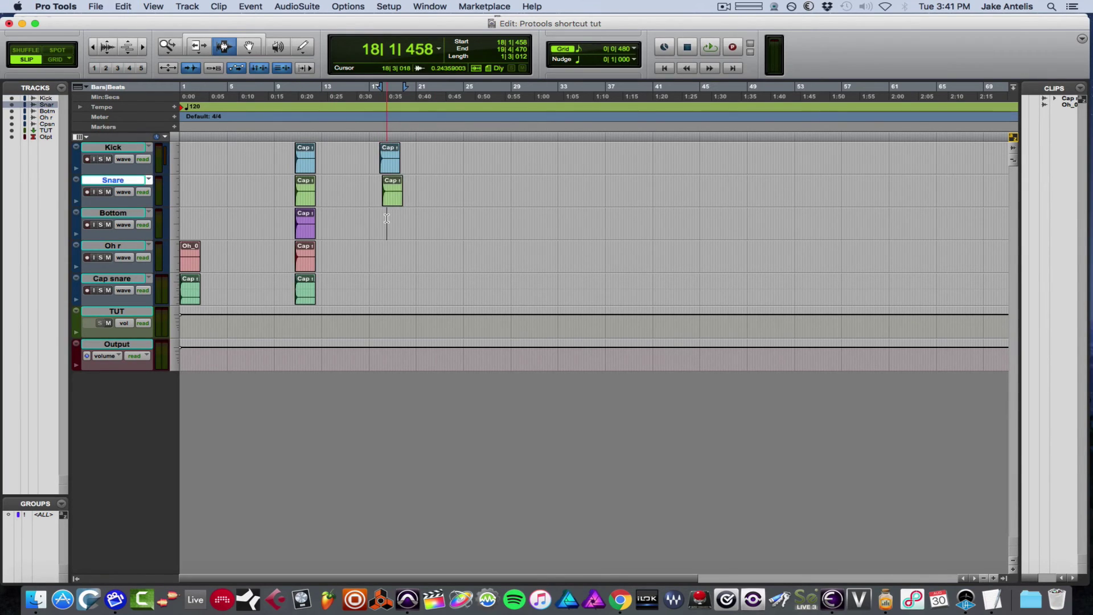
pyautogui.press('super+v')
pyautogui.press('super+bracketright')
pyautogui.press('super+bracketright')
pyautogui.press('super+bracketright')
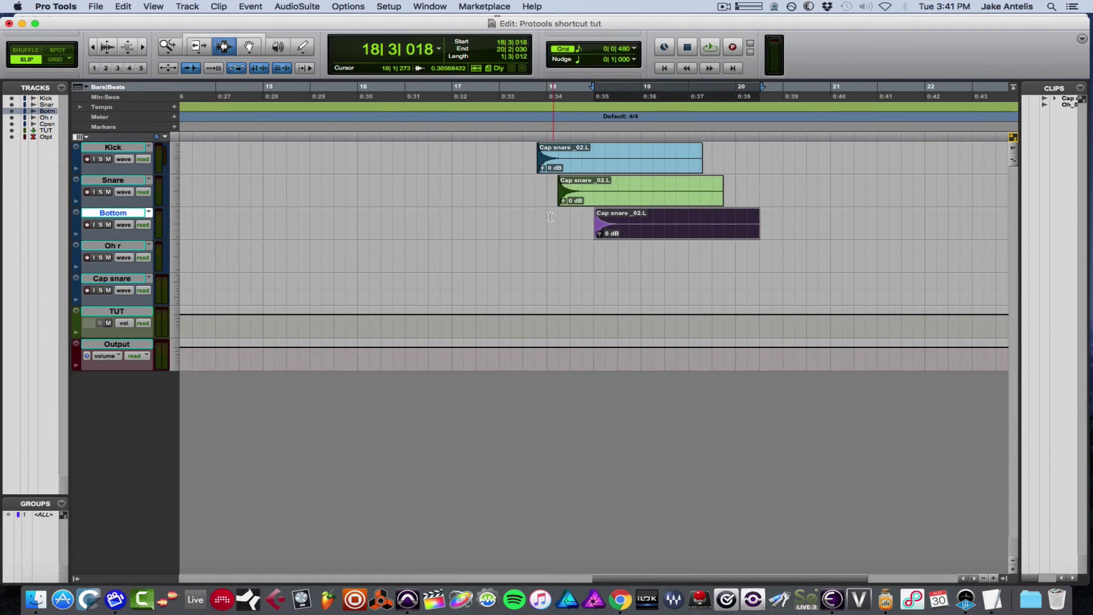
pyautogui.press('super+bracketleft')
pyautogui.press('super+bracketleft')
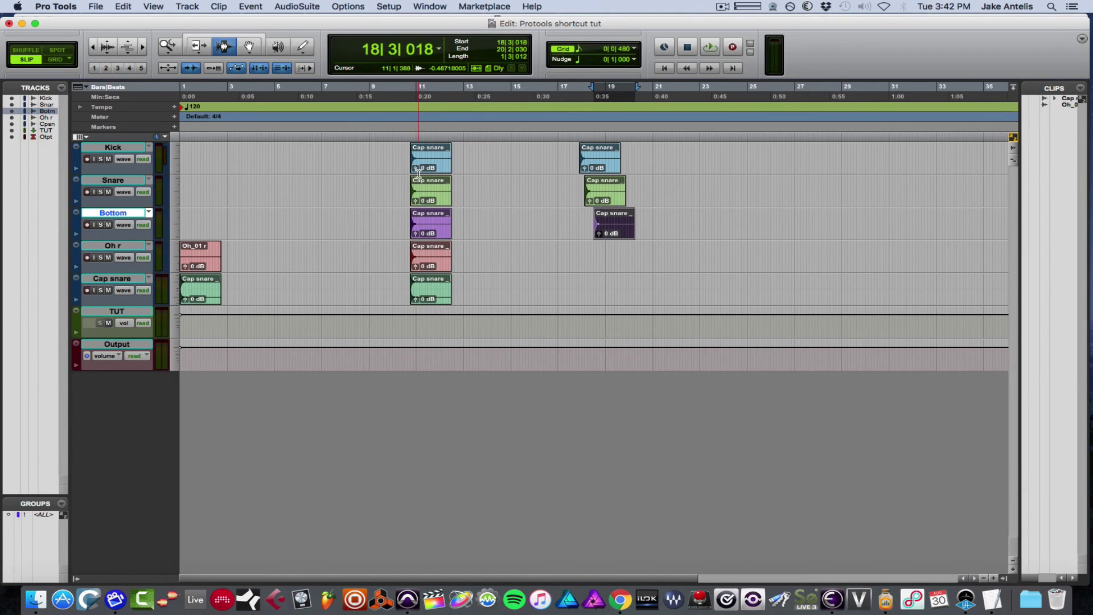
pyautogui.click(56, 6)
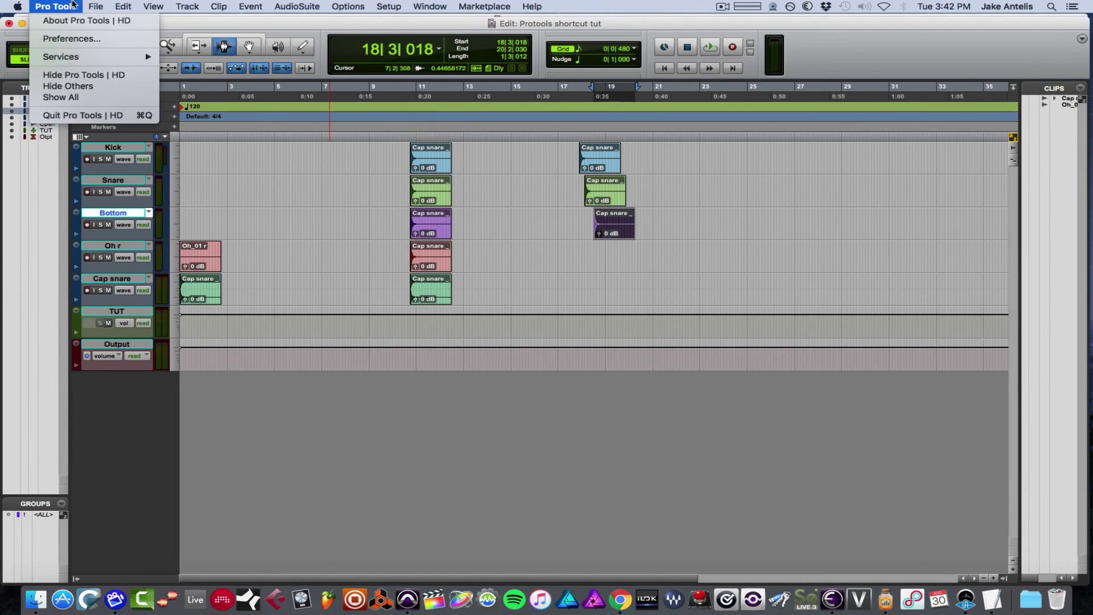
pyautogui.click(87, 39)
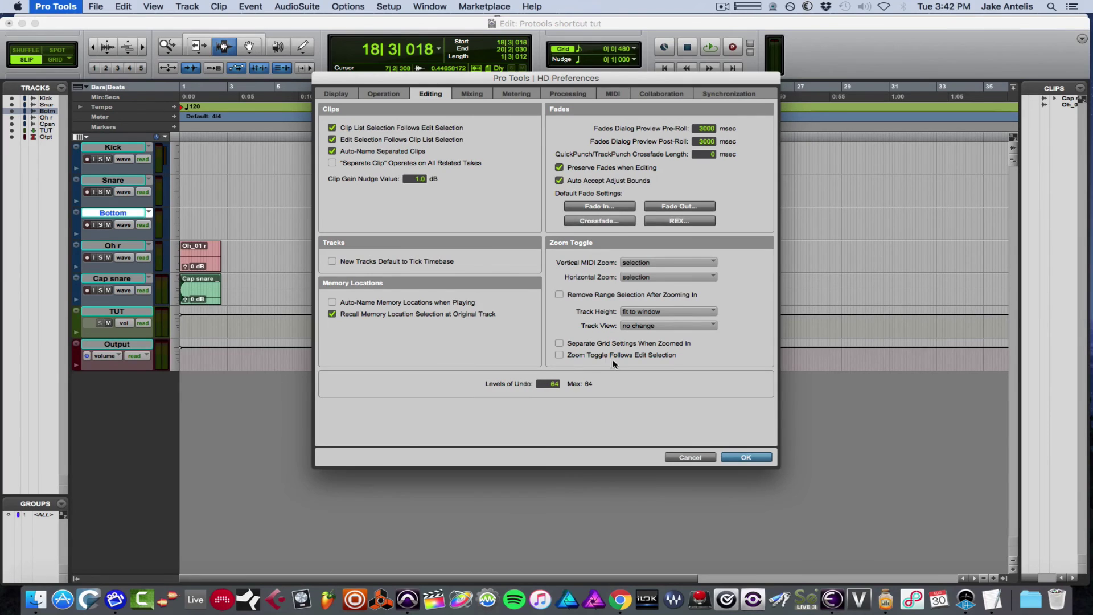
# Close Preferences and set the bar-10 Cap snare clip's gain to +2.9 dB
pyautogui.click(742, 457)
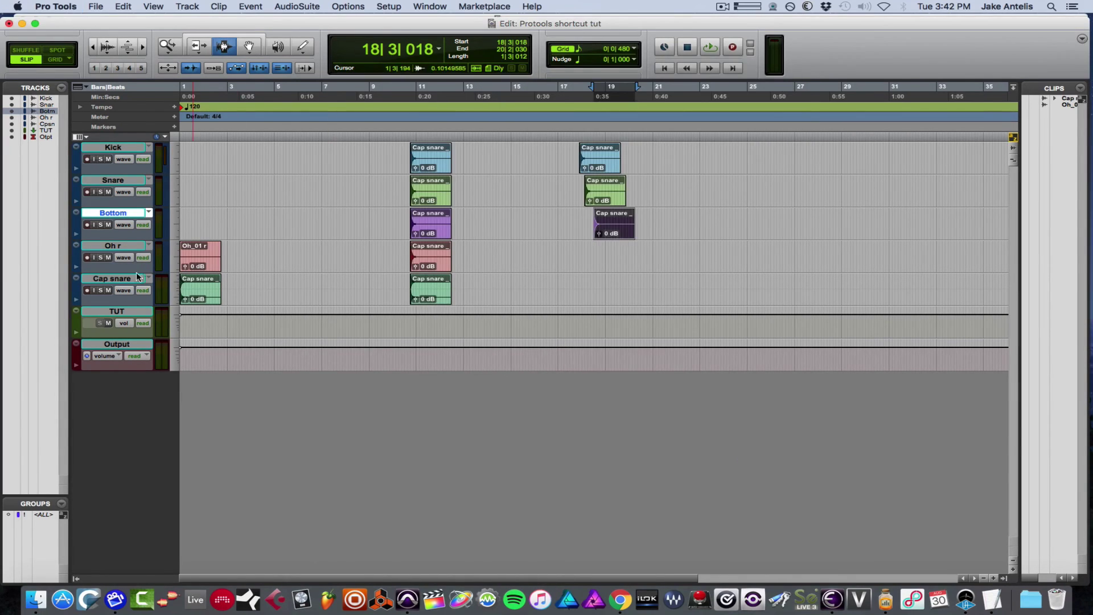
pyautogui.click(426, 290)
pyautogui.doubleClick(592, 332)
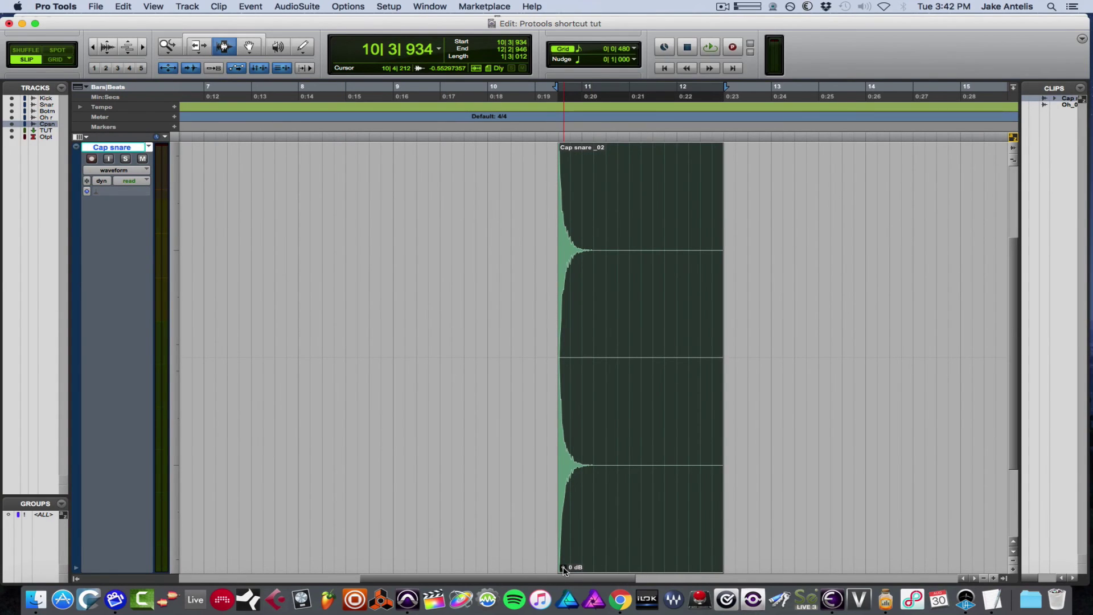
pyautogui.moveTo(564, 569); pyautogui.dragTo(564, 569)
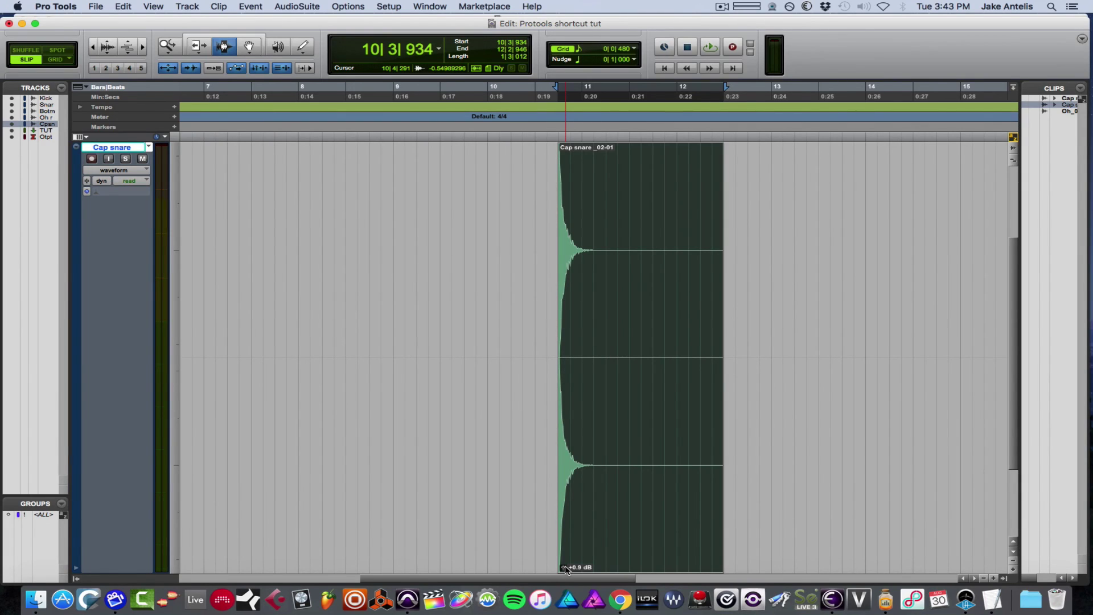
pyautogui.hotkey('ctrl', 'shift', 'Up')
pyautogui.hotkey('ctrl', 'shift', 'Up')
pyautogui.hotkey('ctrl', 'shift', 'Up')
pyautogui.hotkey('ctrl', 'shift', 'Up')
pyautogui.hotkey('ctrl', 'shift', 'Up')
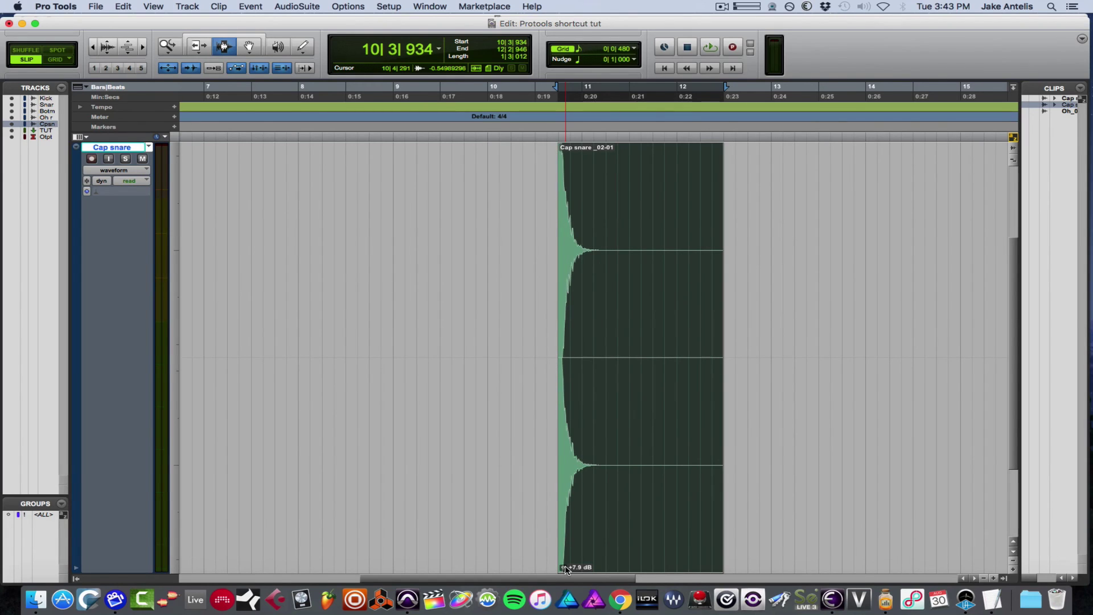
pyautogui.hotkey('ctrl', 'shift', 'Up')
pyautogui.hotkey('ctrl', 'shift', 'Up')
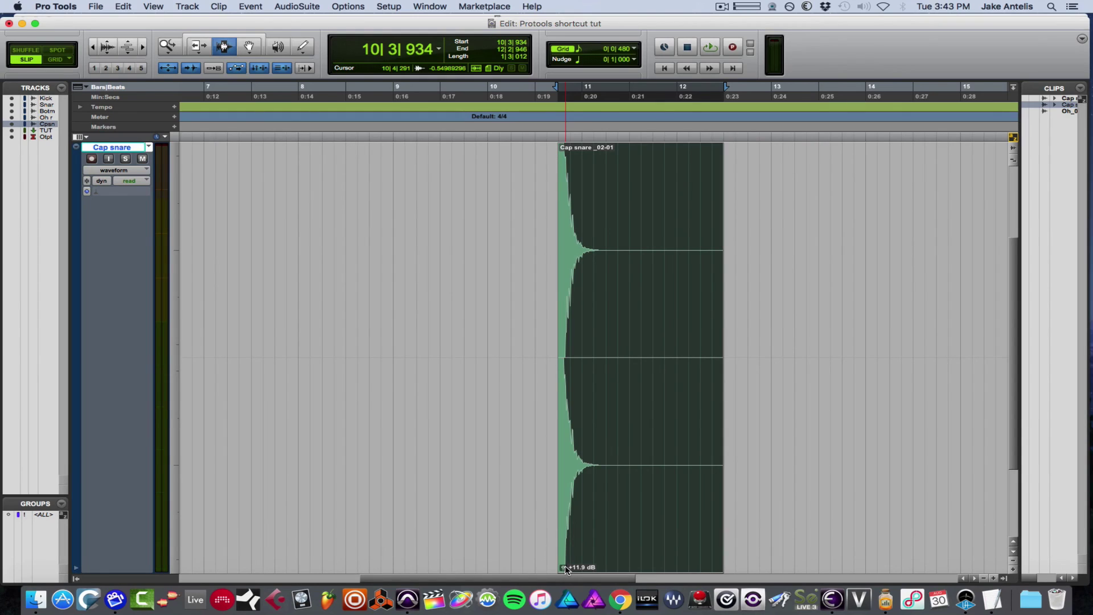
pyautogui.hotkey('ctrl', 'shift', 'Down')
pyautogui.hotkey('ctrl', 'shift', 'Down')
pyautogui.hotkey('ctrl', 'shift', 'Down')
pyautogui.hotkey('ctrl', 'shift', 'Down')
pyautogui.hotkey('ctrl', 'shift', 'Down')
pyautogui.hotkey('ctrl', 'shift', 'Down')
pyautogui.hotkey('ctrl', 'shift', 'Down')
pyautogui.hotkey('ctrl', 'shift', 'Down')
pyautogui.hotkey('ctrl', 'shift', 'Down')
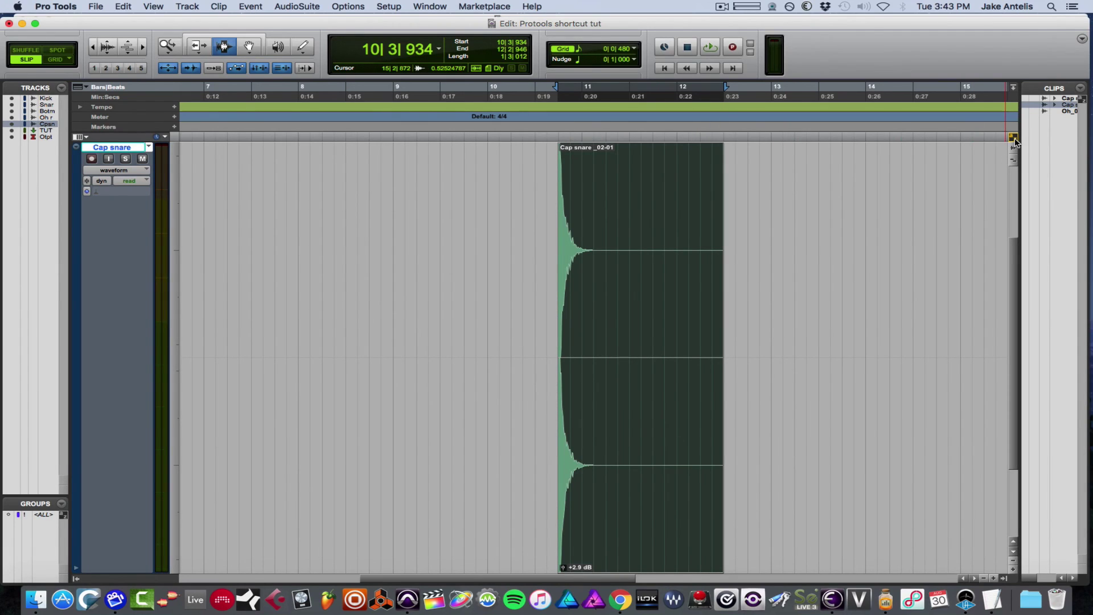
pyautogui.press('super+alt+2')
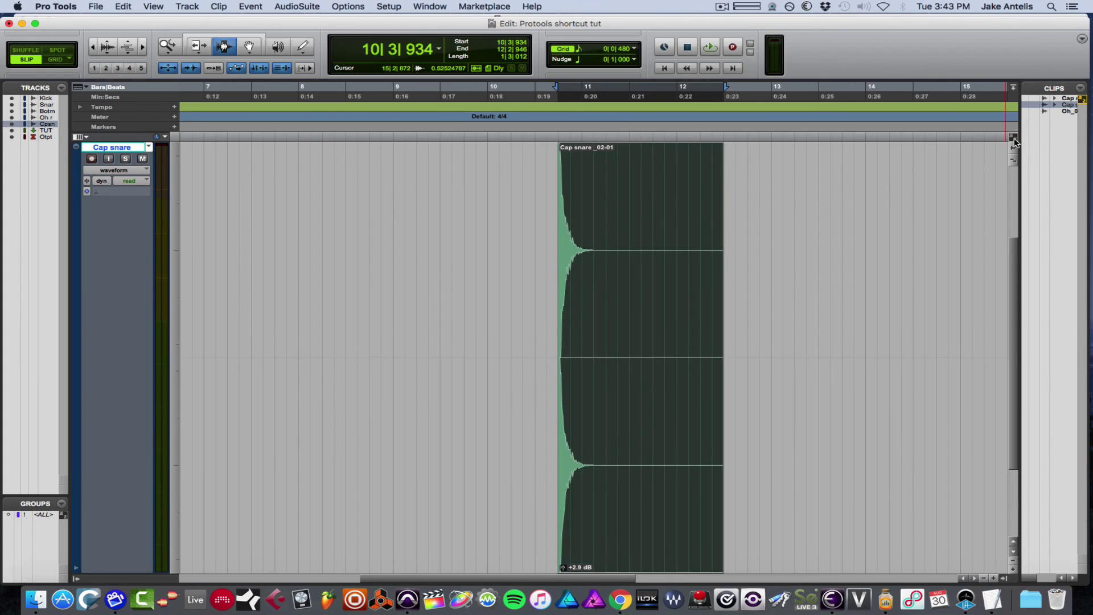